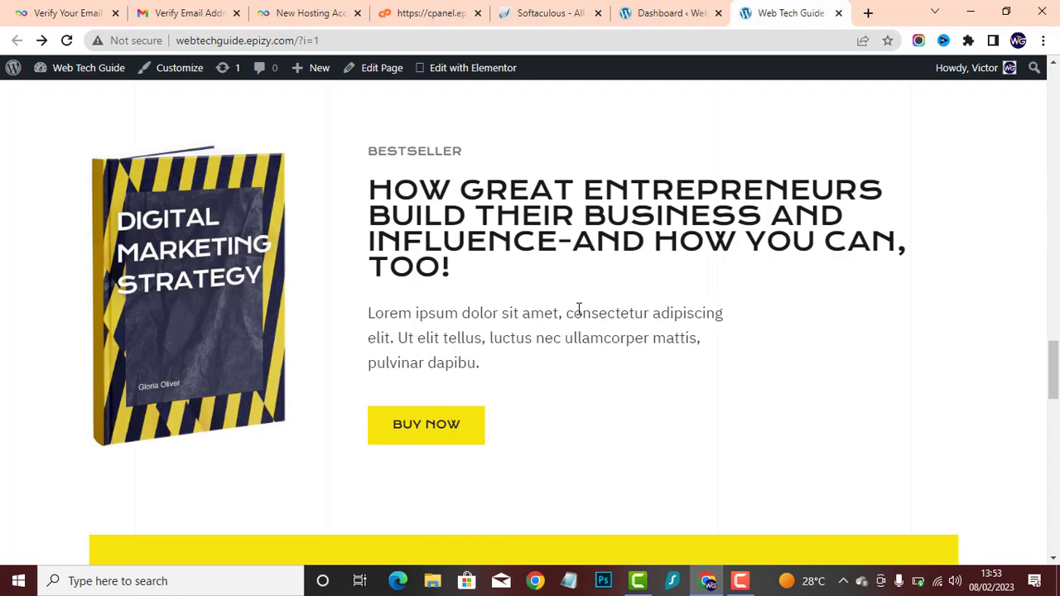
{"action": "scroll", "coordinate": [568, 309], "scroll_direction": "down", "scroll_amount": 10}
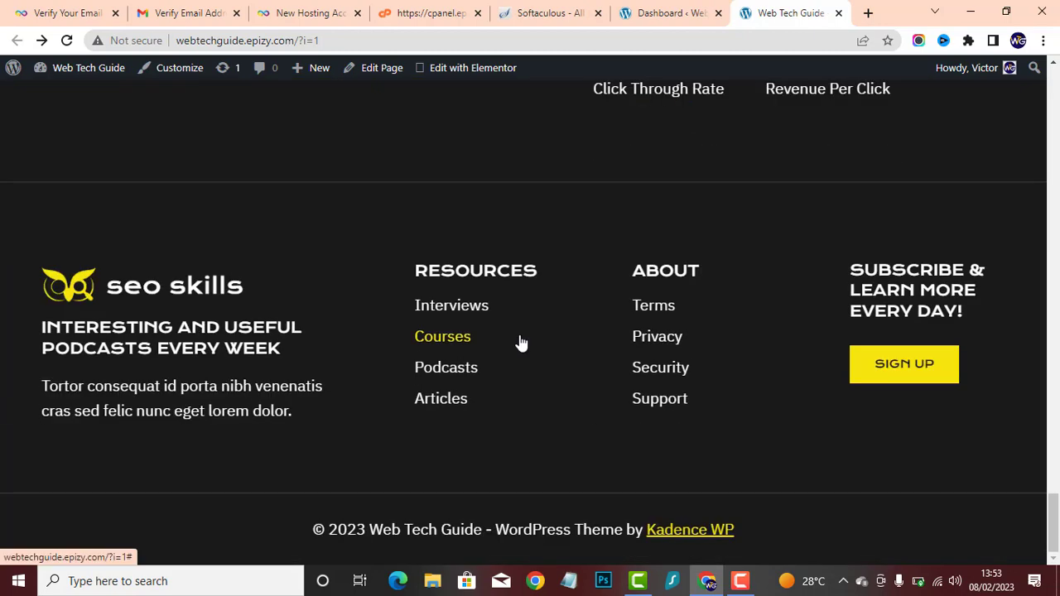
{"action": "scroll", "coordinate": [543, 292], "scroll_direction": "up", "scroll_amount": 10}
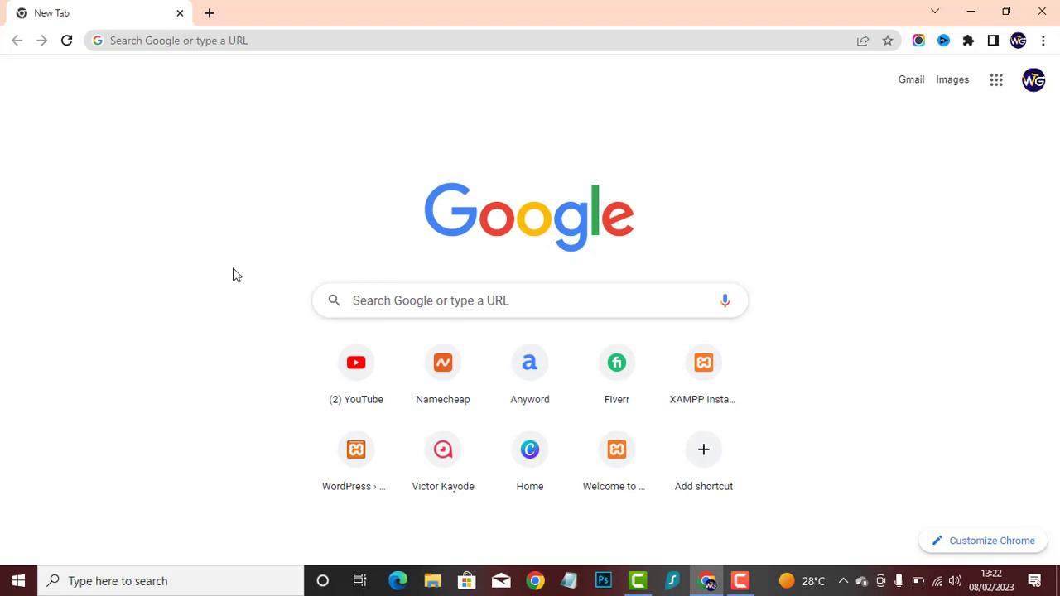
- Open the infinityfree.net website, accept its privacy notice and look over the home page
{"action": "left_click", "coordinate": [340, 41]}
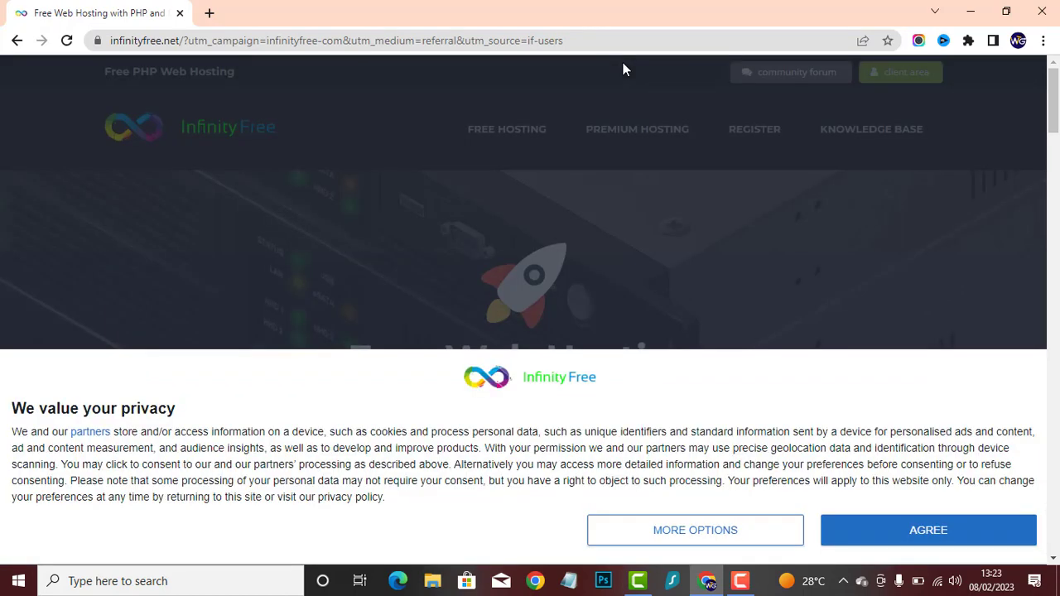
{"action": "left_click", "coordinate": [861, 522]}
{"action": "scroll", "coordinate": [638, 290], "scroll_direction": "down", "scroll_amount": 5}
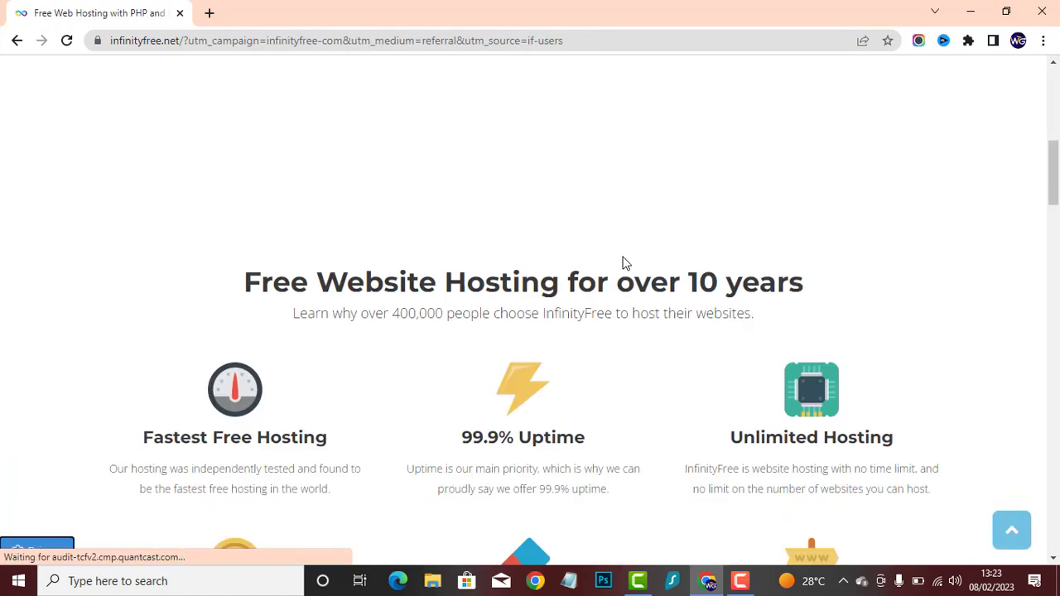
{"action": "scroll", "coordinate": [625, 263], "scroll_direction": "down", "scroll_amount": 15}
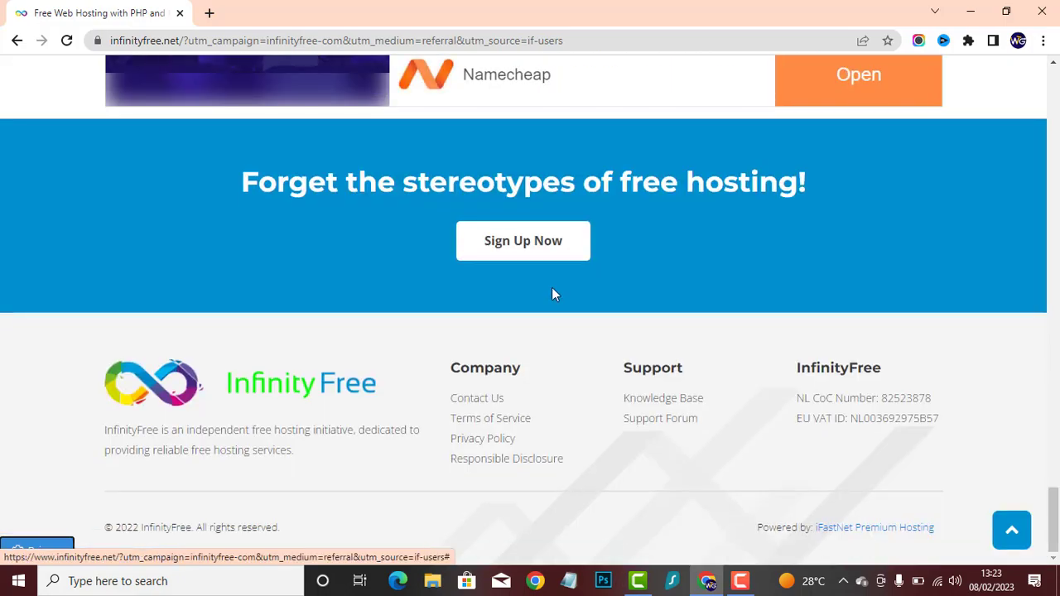
{"action": "scroll", "coordinate": [458, 319], "scroll_direction": "up", "scroll_amount": 20}
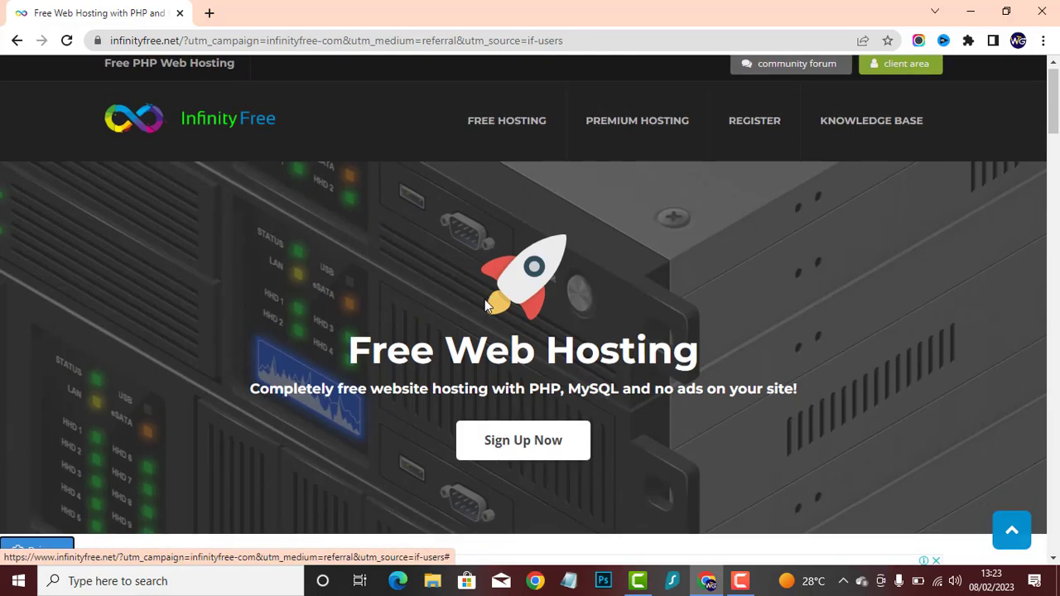
{"action": "scroll", "coordinate": [487, 305], "scroll_direction": "up", "scroll_amount": 1}
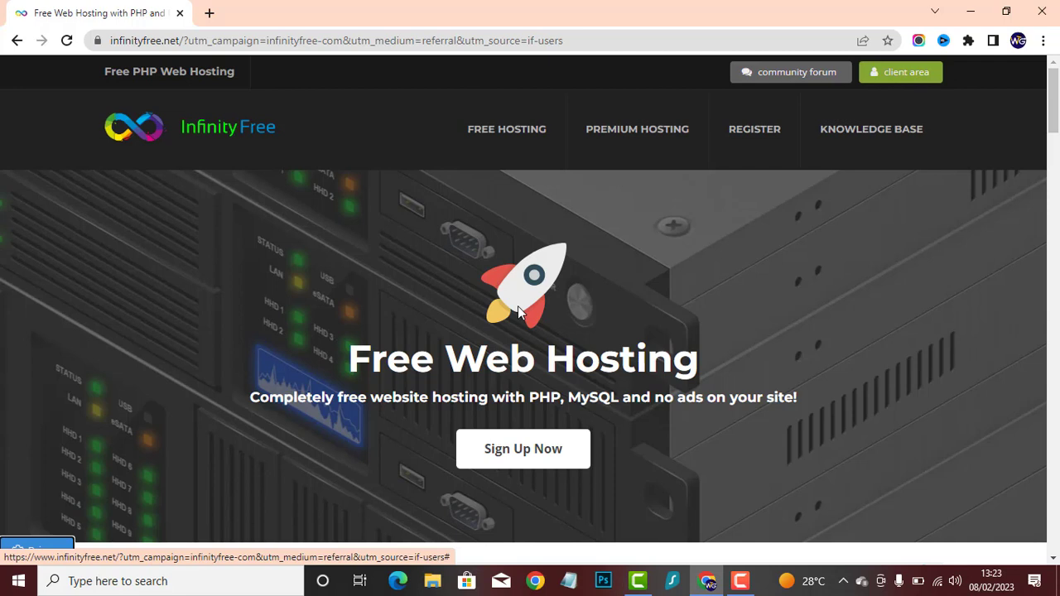
- Sign up for a free InfinityFree profile with the email address and confirmed password, agreeing to the terms of service
{"action": "left_click", "coordinate": [554, 451]}
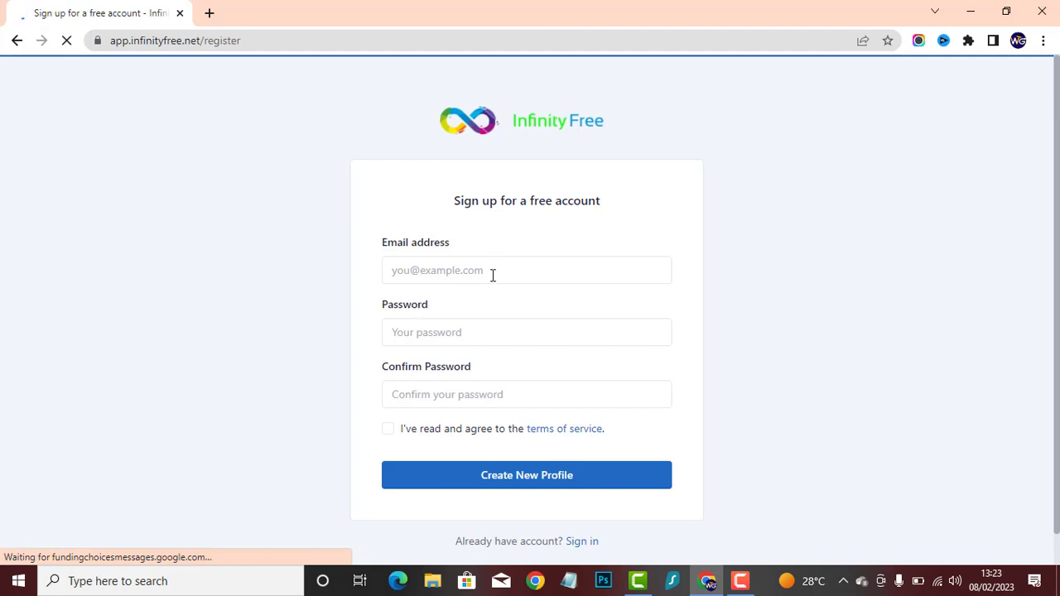
{"action": "left_click", "coordinate": [493, 275]}
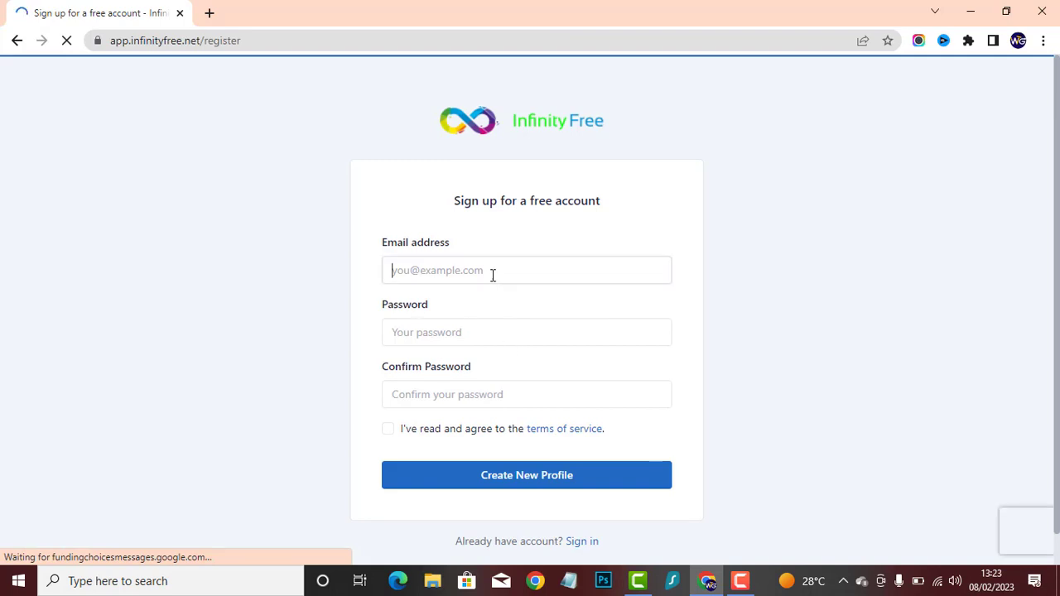
{"action": "key", "text": "ctrl+v"}
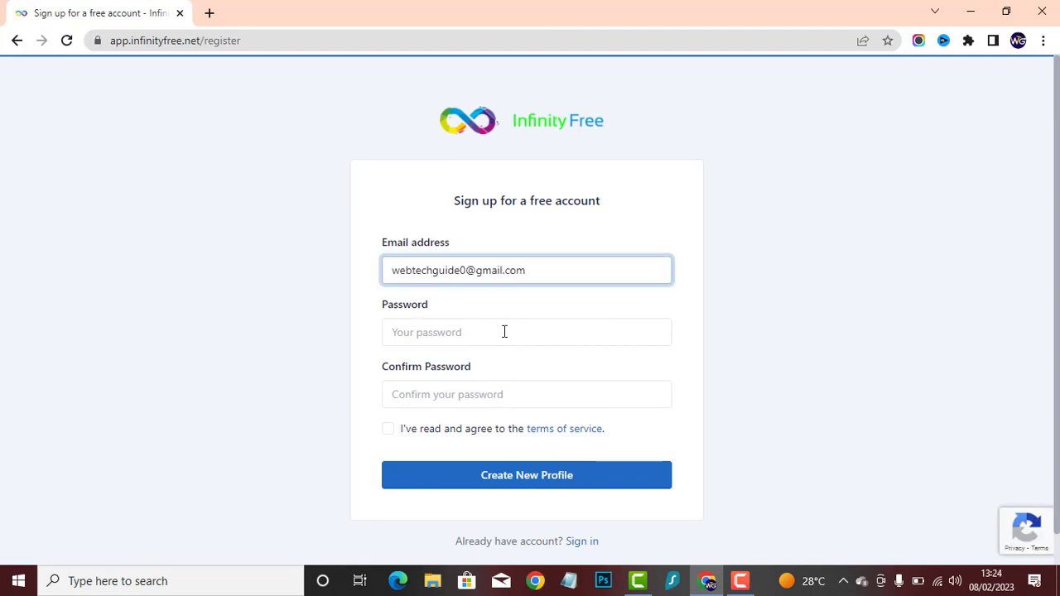
{"action": "left_click", "coordinate": [504, 331]}
{"action": "left_click", "coordinate": [513, 372]}
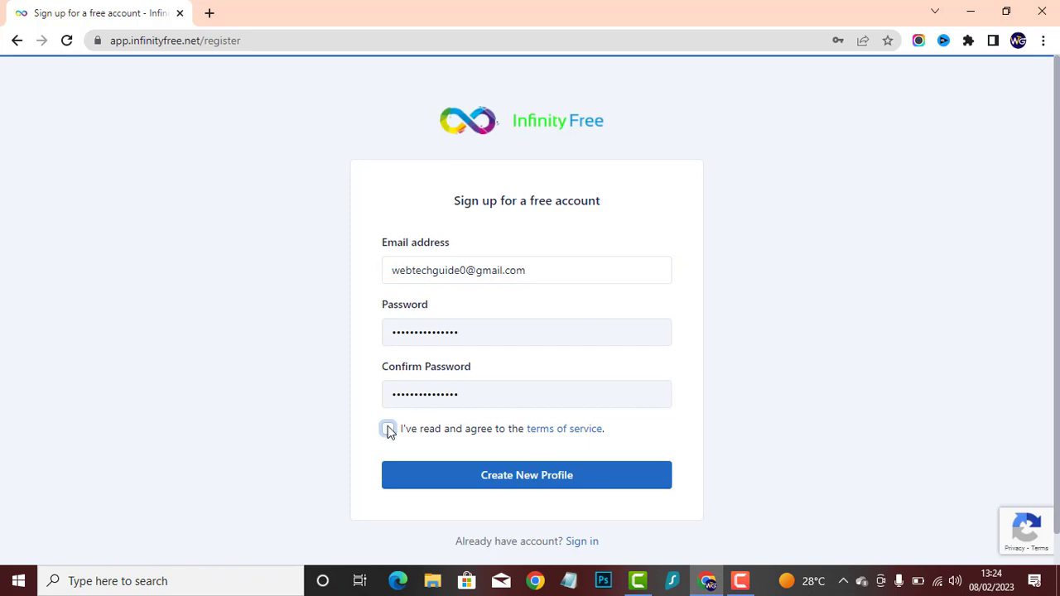
{"action": "left_click", "coordinate": [388, 429]}
{"action": "left_click", "coordinate": [441, 483]}
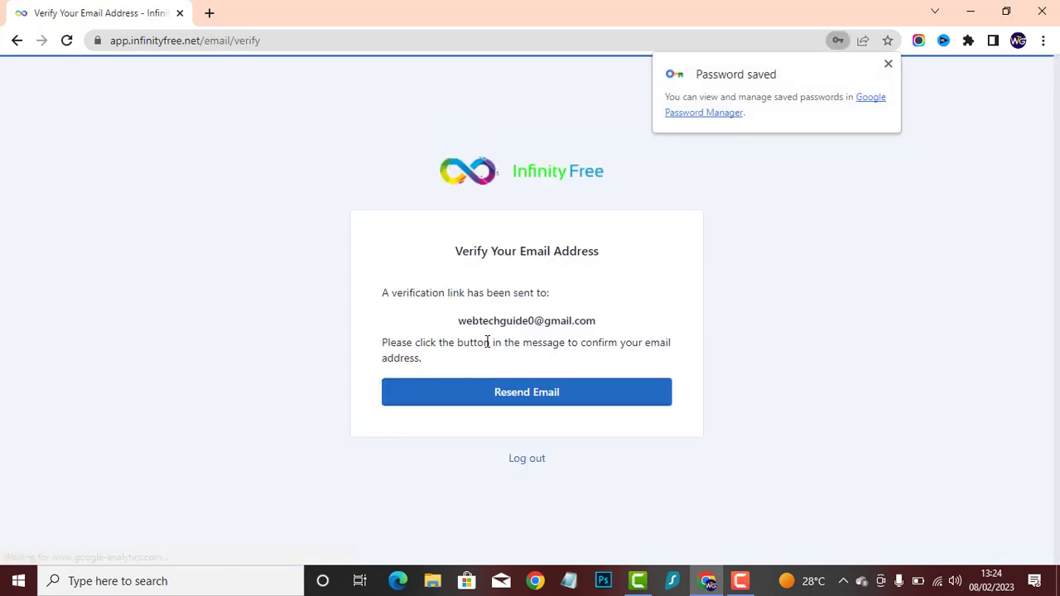
{"action": "left_click", "coordinate": [889, 64]}
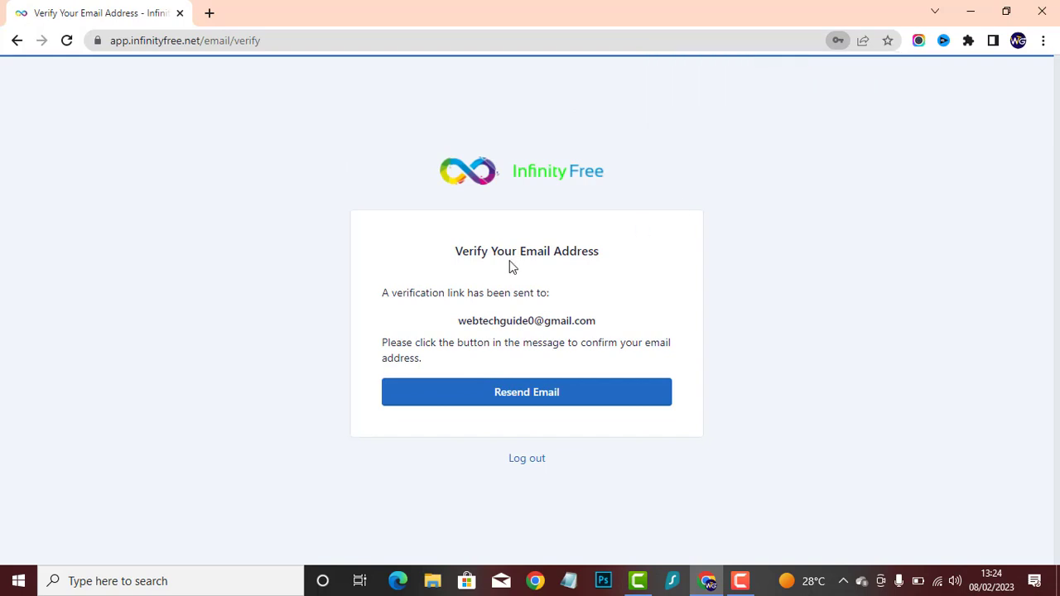
- Switch to Gmail in a new browser tab and verify the email address from the InfinityFree message
{"action": "left_click", "coordinate": [212, 14]}
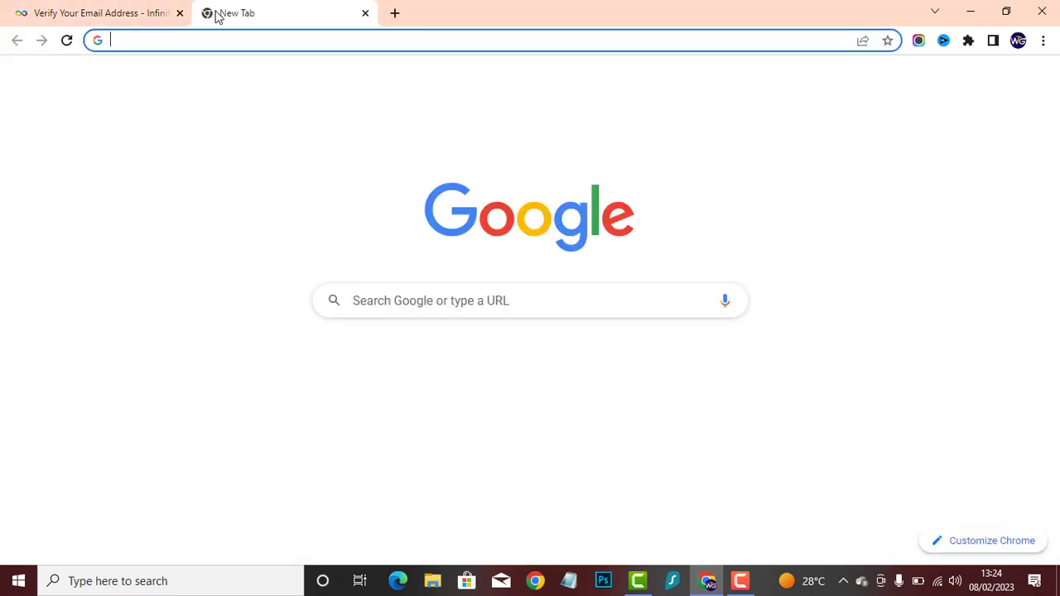
{"action": "type", "text": "gm"}
{"action": "key", "text": "Return"}
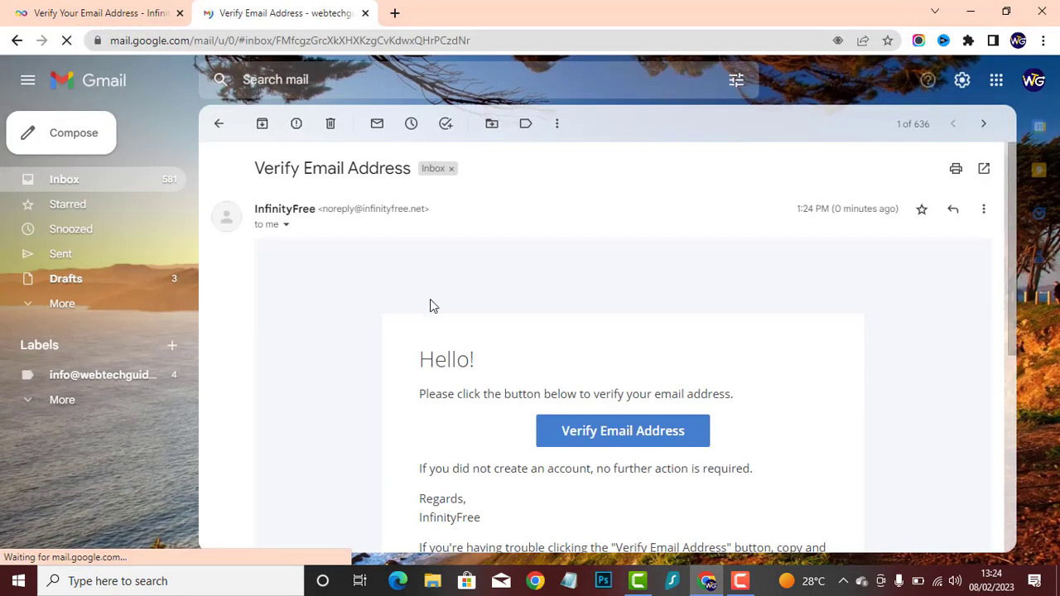
{"action": "scroll", "coordinate": [727, 274], "scroll_direction": "down", "scroll_amount": 2}
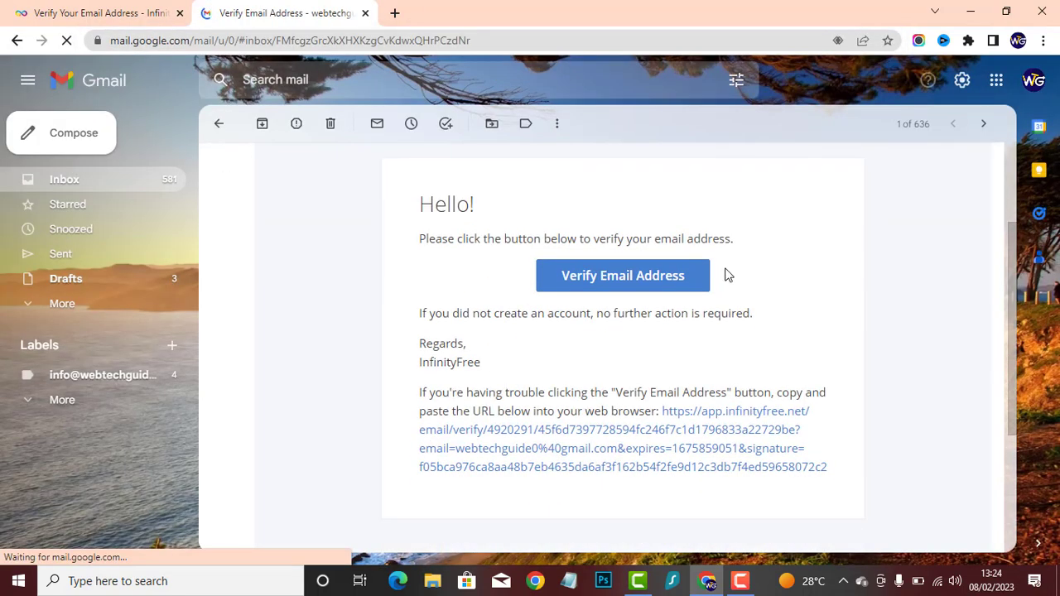
{"action": "left_click", "coordinate": [622, 284]}
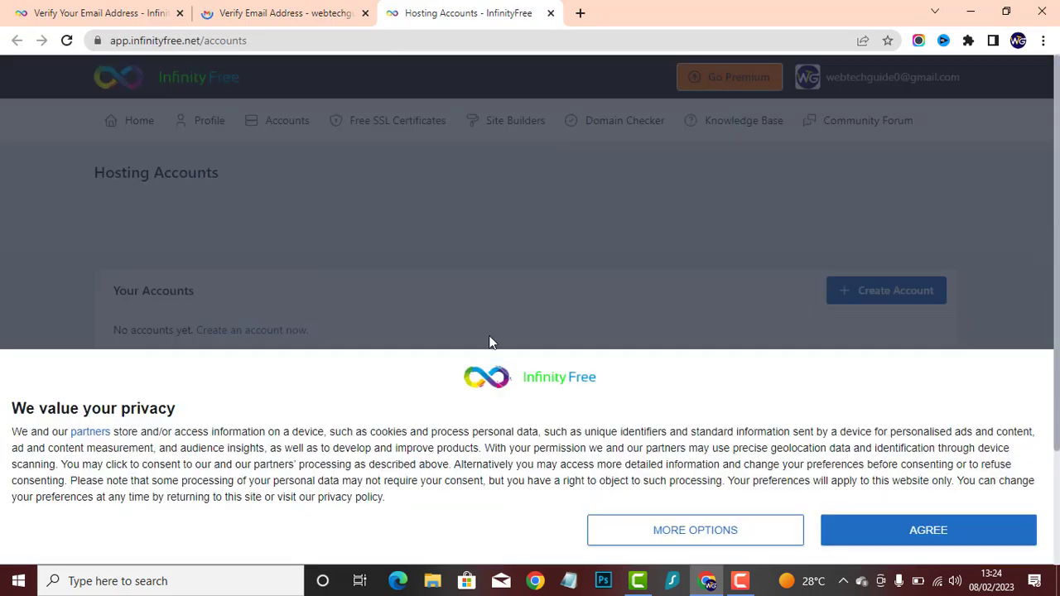
- Accept the privacy notice and start creating a new hosting account
{"action": "left_click", "coordinate": [883, 535]}
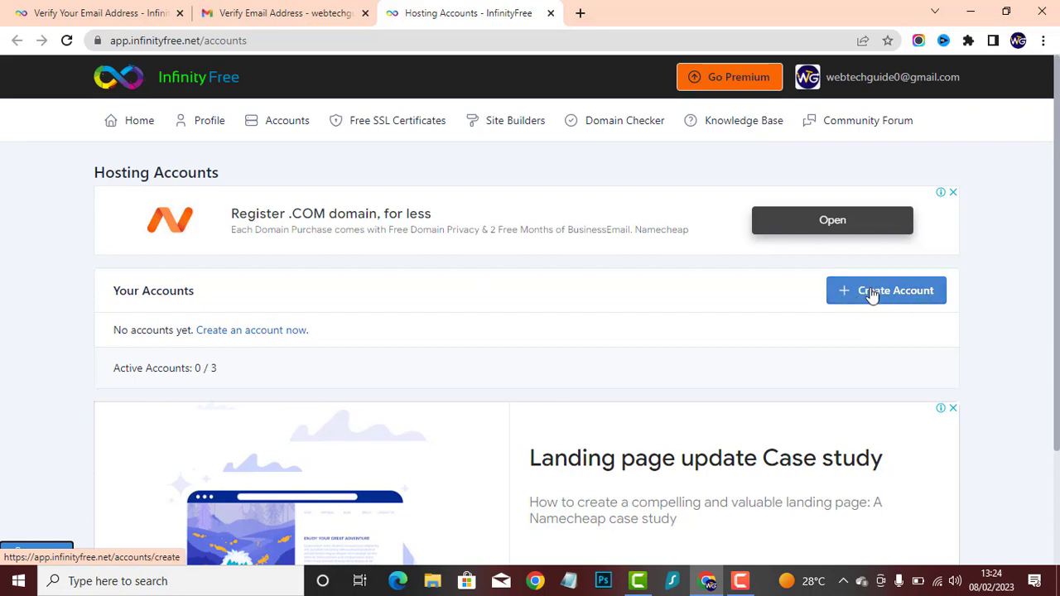
{"action": "left_click", "coordinate": [900, 296]}
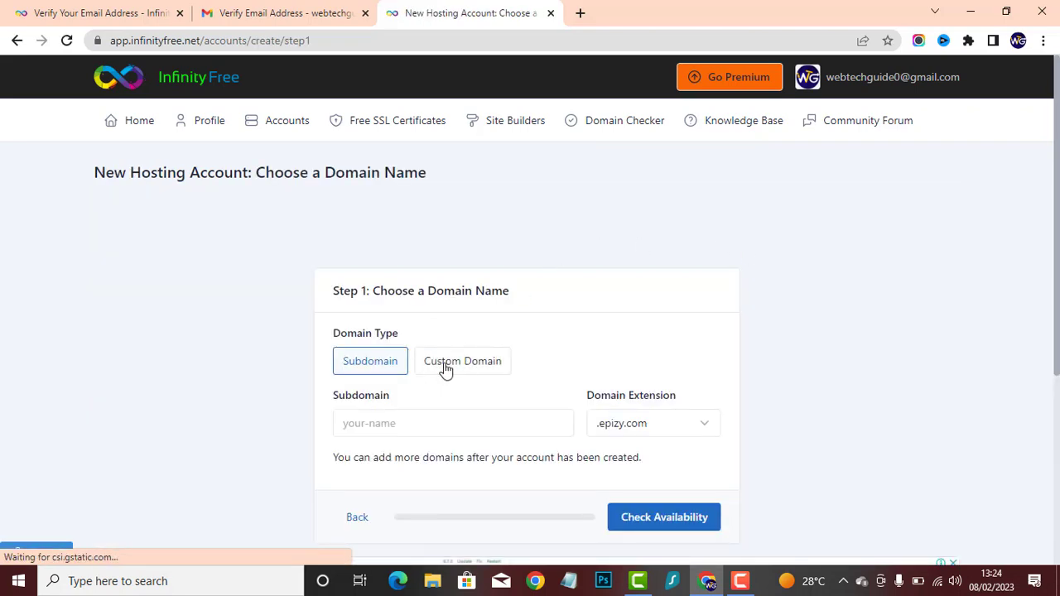
{"action": "left_click", "coordinate": [448, 370]}
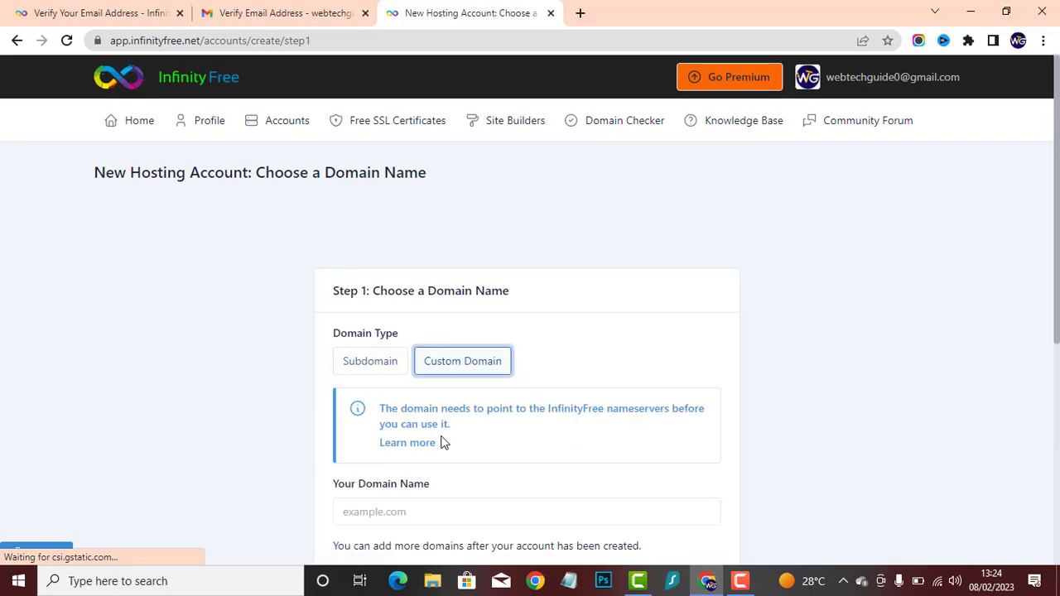
{"action": "scroll", "coordinate": [338, 380], "scroll_direction": "down", "scroll_amount": 2}
{"action": "left_click", "coordinate": [420, 353]}
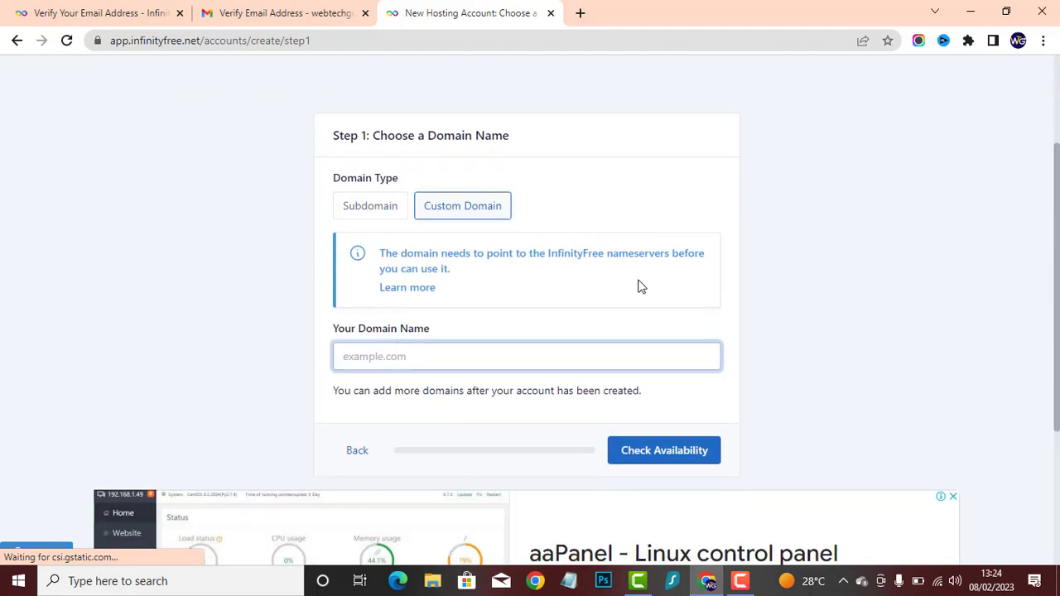
{"action": "left_click", "coordinate": [613, 284]}
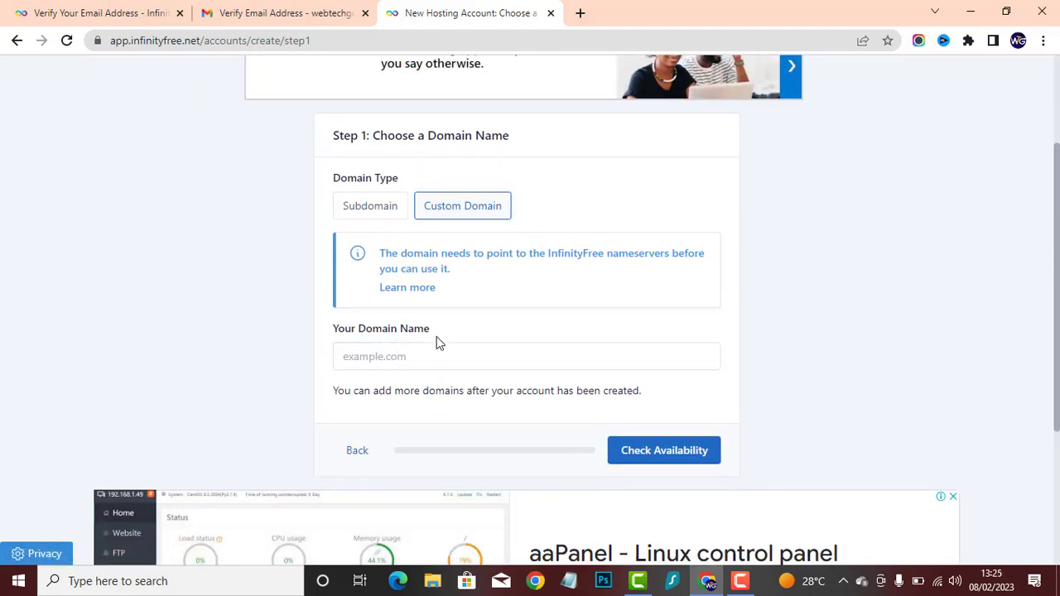
{"action": "left_click", "coordinate": [361, 213]}
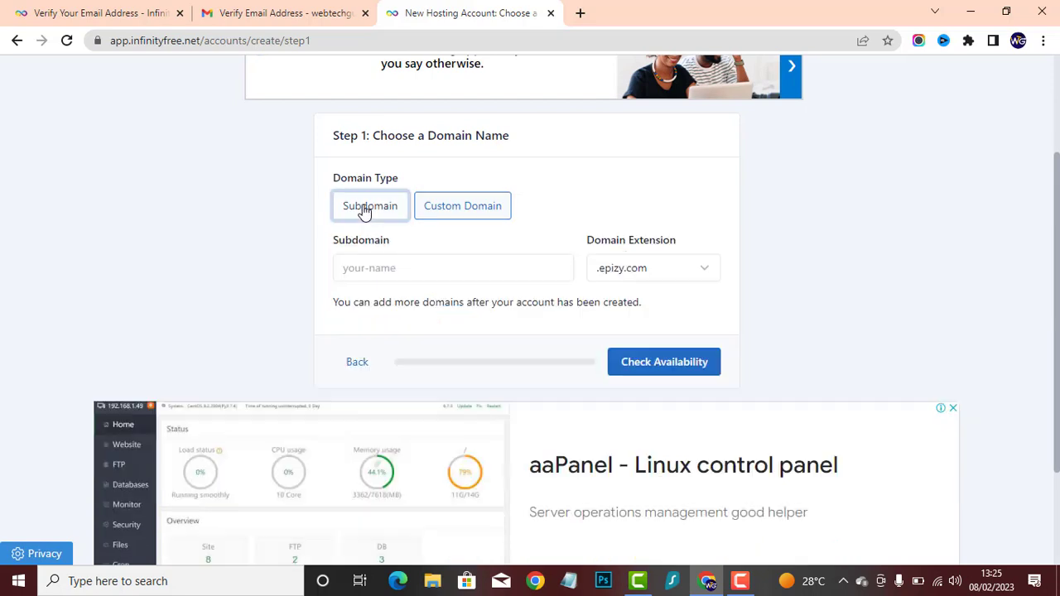
- Enter the subdomain webtechguide with the .epizy.com extension and check its availability
{"action": "left_click", "coordinate": [654, 268]}
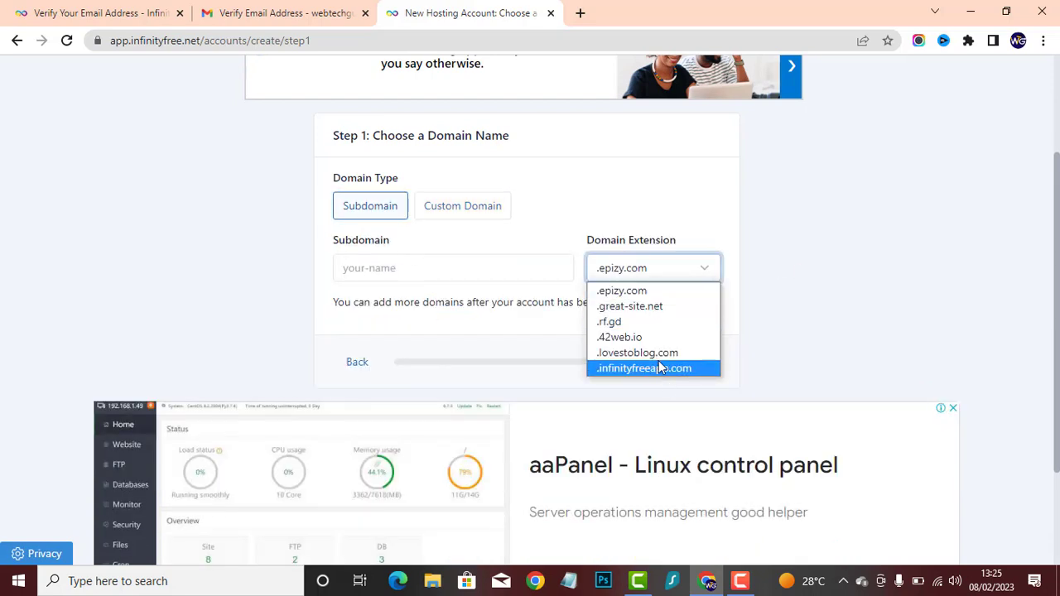
{"action": "left_click", "coordinate": [686, 290]}
{"action": "left_click", "coordinate": [464, 269]}
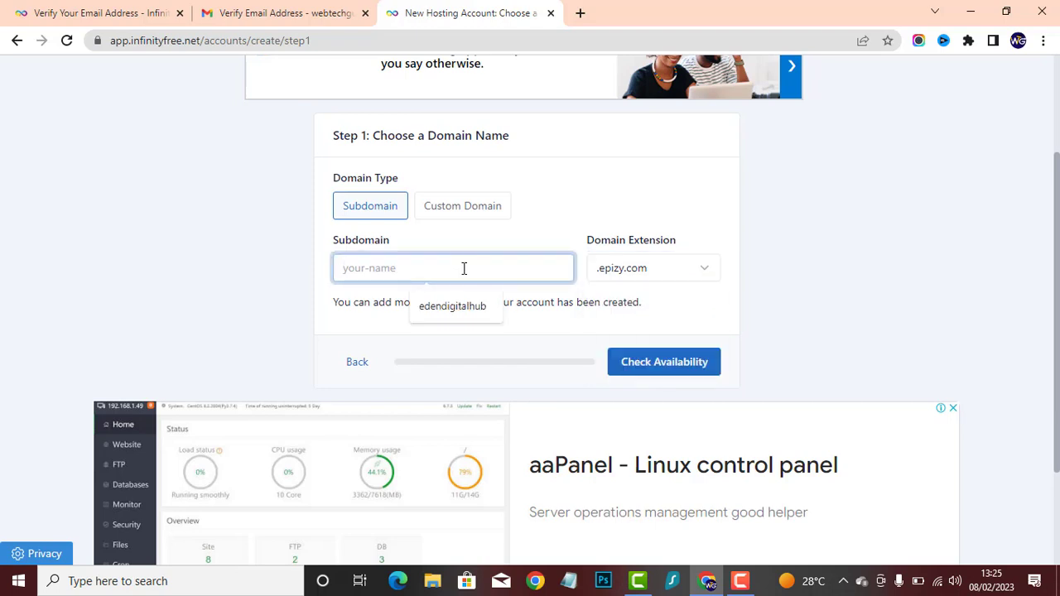
{"action": "type", "text": "we"}
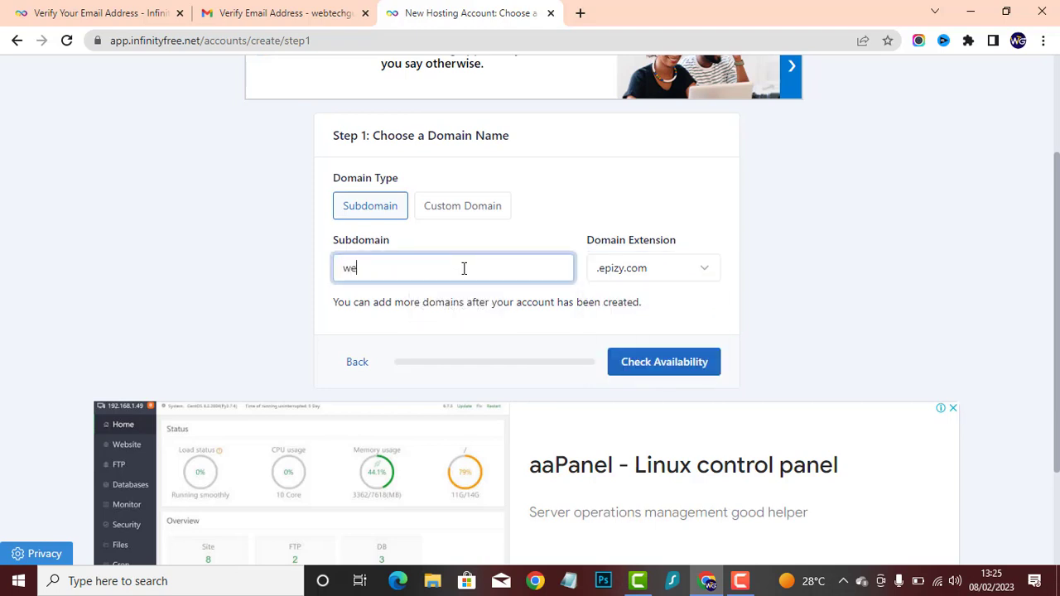
{"action": "type", "text": "btechguide"}
{"action": "key", "text": "Tab"}
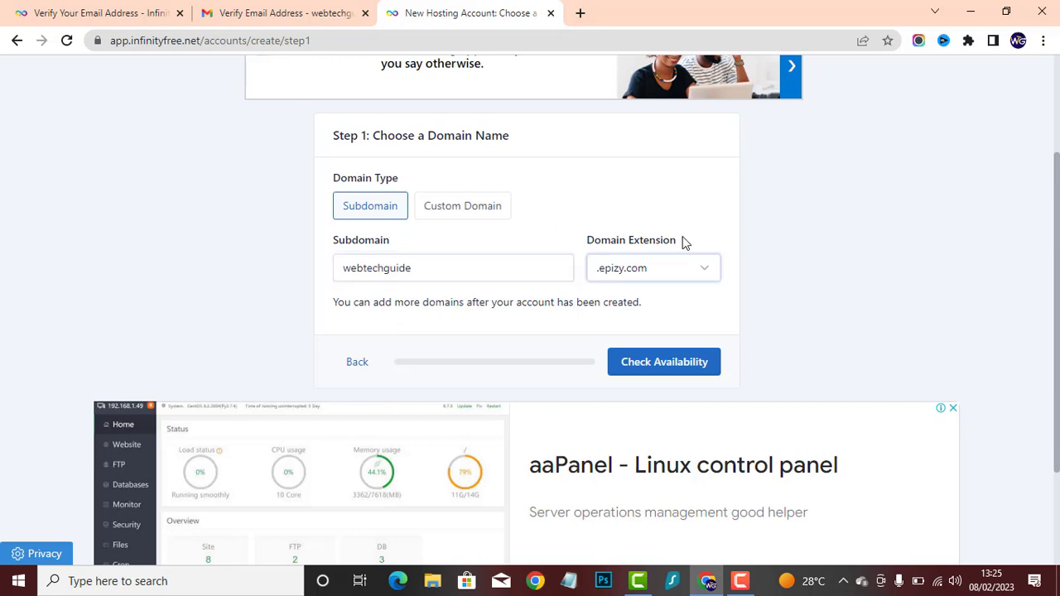
{"action": "scroll", "coordinate": [580, 265], "scroll_direction": "down", "scroll_amount": 1}
{"action": "left_click", "coordinate": [630, 287]}
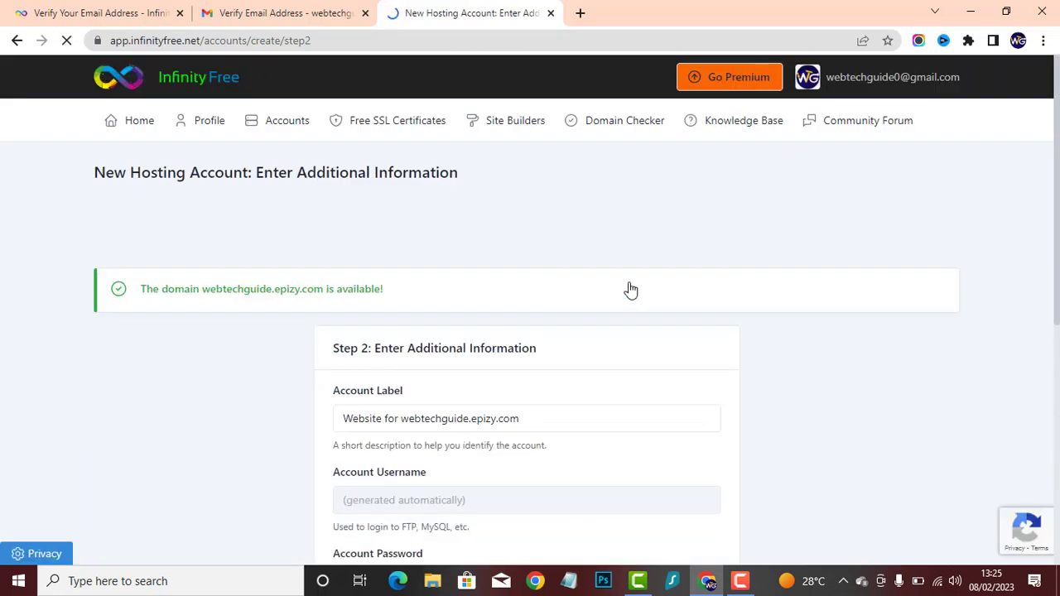
- Fill in the account password with the suggested saved entry and create the hosting account
{"action": "scroll", "coordinate": [580, 367], "scroll_direction": "down", "scroll_amount": 2}
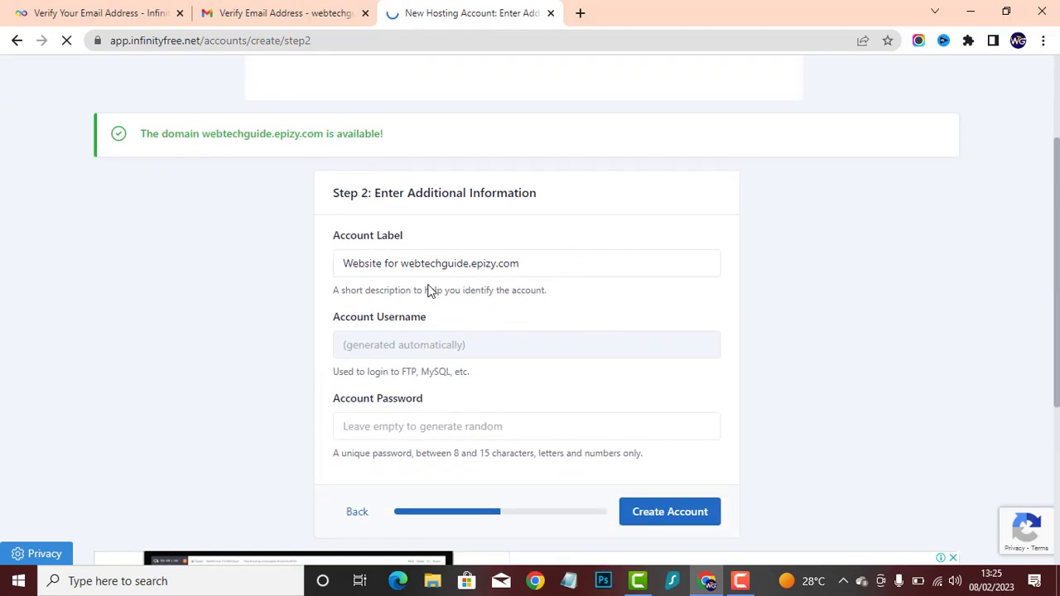
{"action": "left_click", "coordinate": [459, 425]}
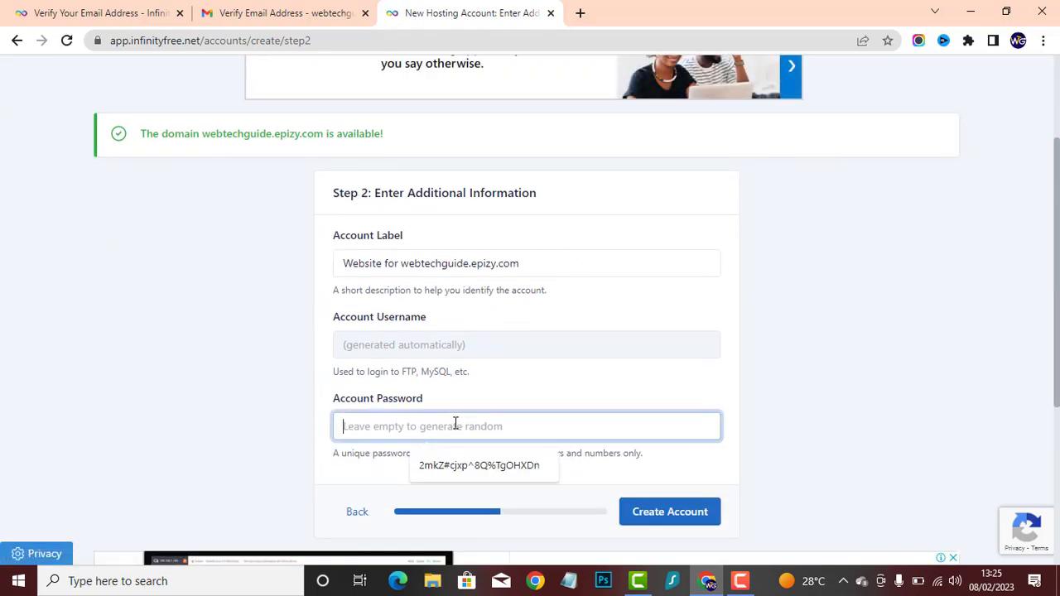
{"action": "left_click", "coordinate": [478, 468]}
{"action": "scroll", "coordinate": [630, 514], "scroll_direction": "down", "scroll_amount": 2}
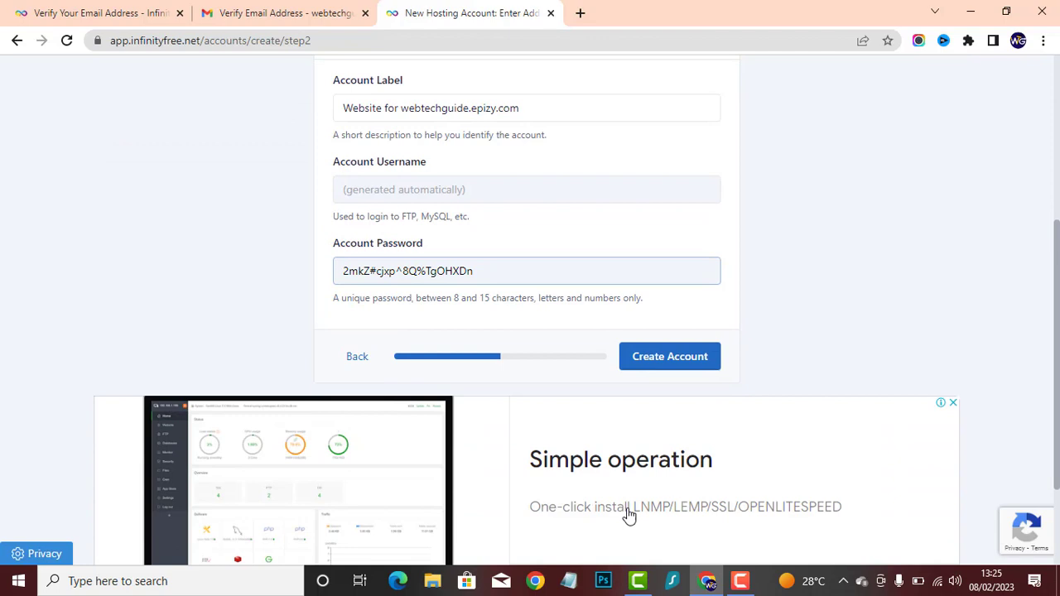
{"action": "left_click", "coordinate": [668, 358]}
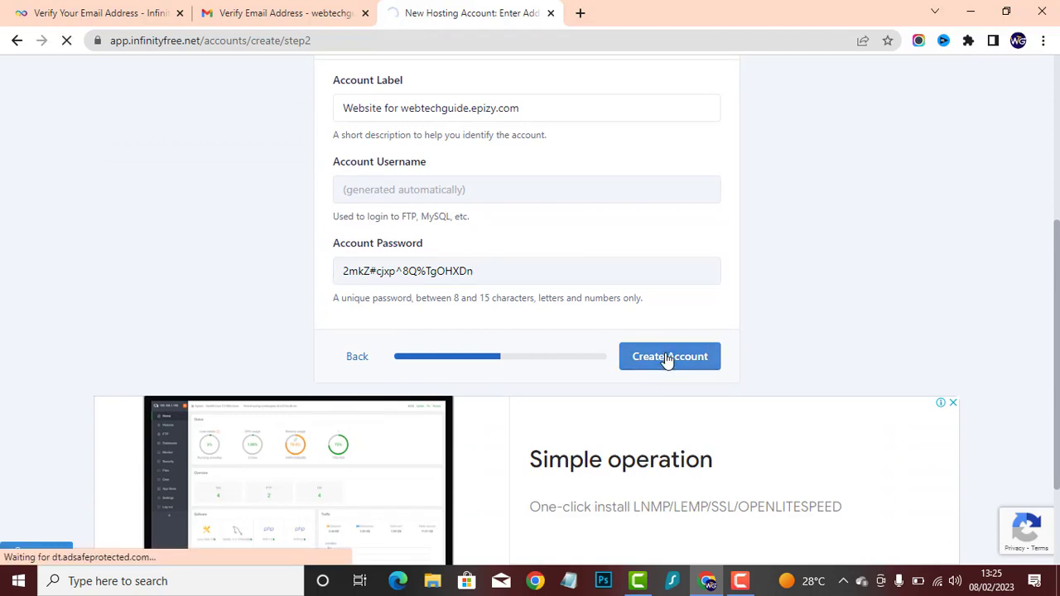
- Open the control panel of the newly created hosting account
{"action": "scroll", "coordinate": [580, 398], "scroll_direction": "down", "scroll_amount": 1}
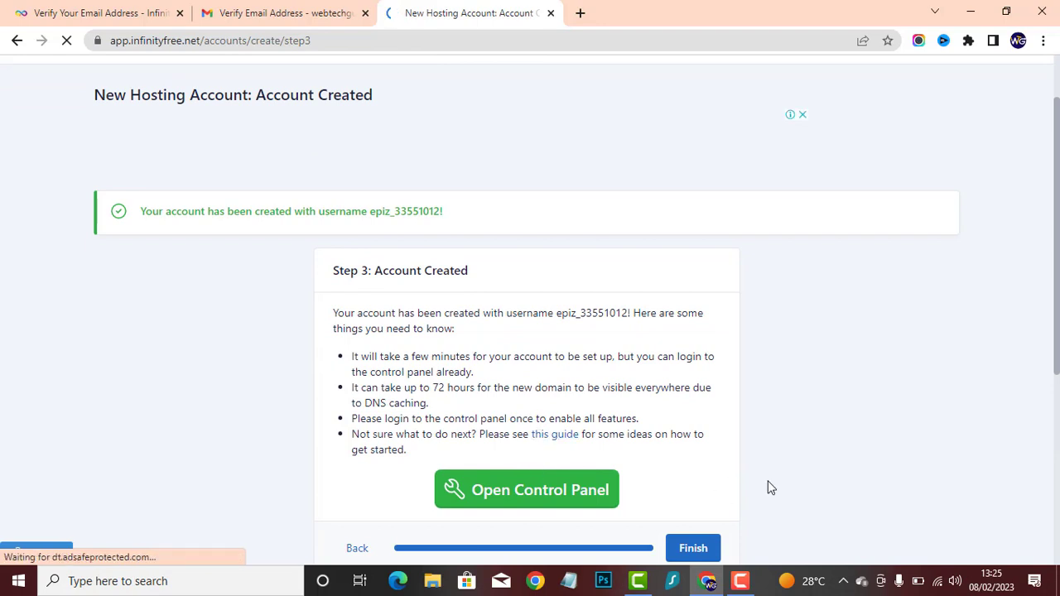
{"action": "scroll", "coordinate": [639, 497], "scroll_direction": "down", "scroll_amount": 2}
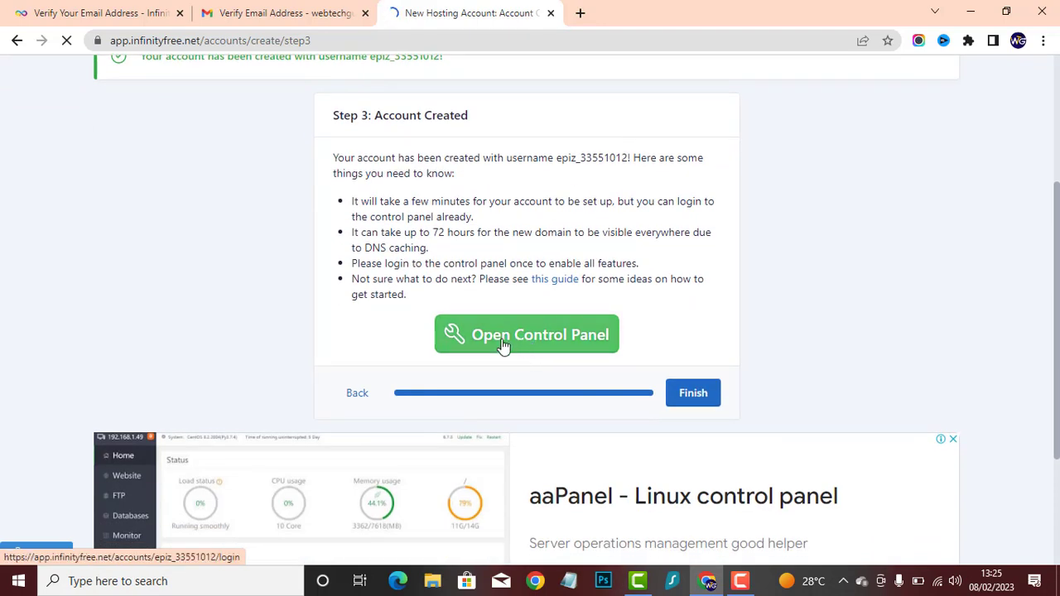
{"action": "left_click", "coordinate": [507, 342]}
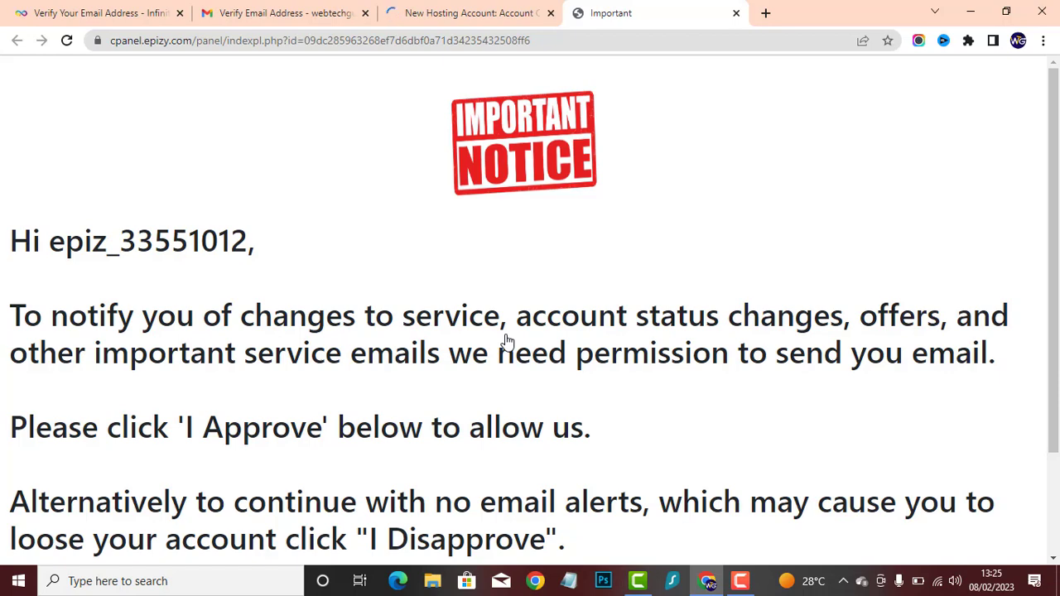
- Approve receiving service e-mail alerts for the hosting account to enter its control panel
{"action": "scroll", "coordinate": [507, 341], "scroll_direction": "down", "scroll_amount": 2}
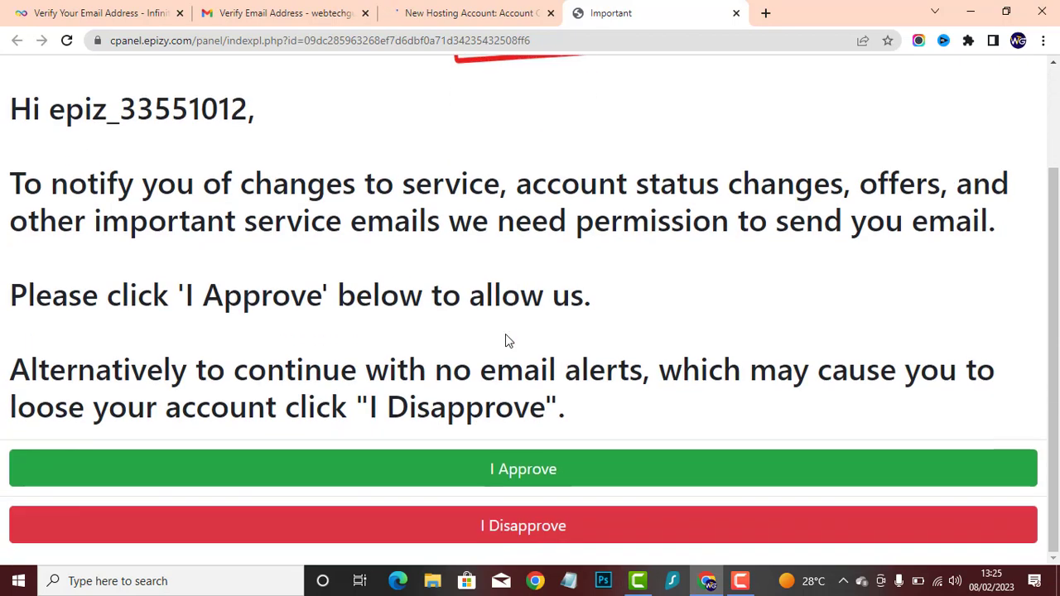
{"action": "left_click", "coordinate": [535, 473]}
- Open the Softaculous Apps Installer from the Software section and reload its page
{"action": "scroll", "coordinate": [322, 275], "scroll_direction": "down", "scroll_amount": 2}
{"action": "scroll", "coordinate": [319, 274], "scroll_direction": "down", "scroll_amount": 5}
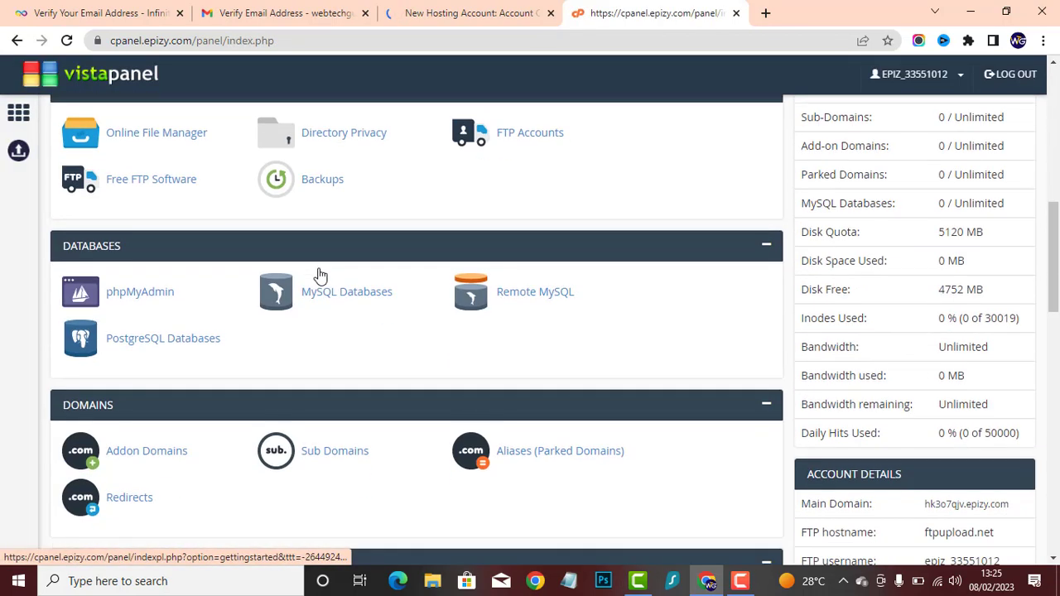
{"action": "scroll", "coordinate": [166, 272], "scroll_direction": "down", "scroll_amount": 2}
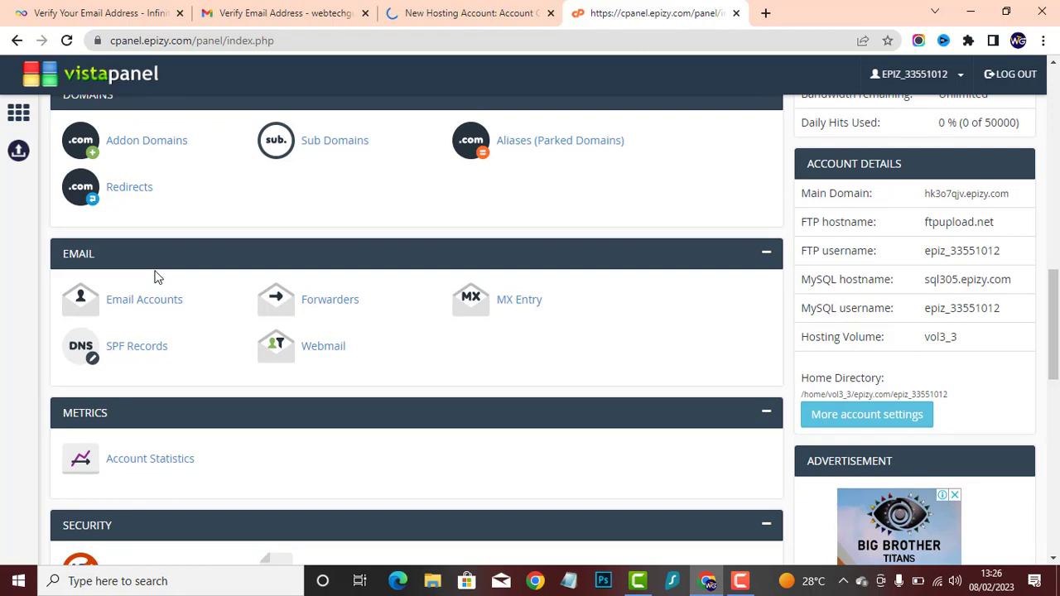
{"action": "scroll", "coordinate": [8, 218], "scroll_direction": "up", "scroll_amount": 6}
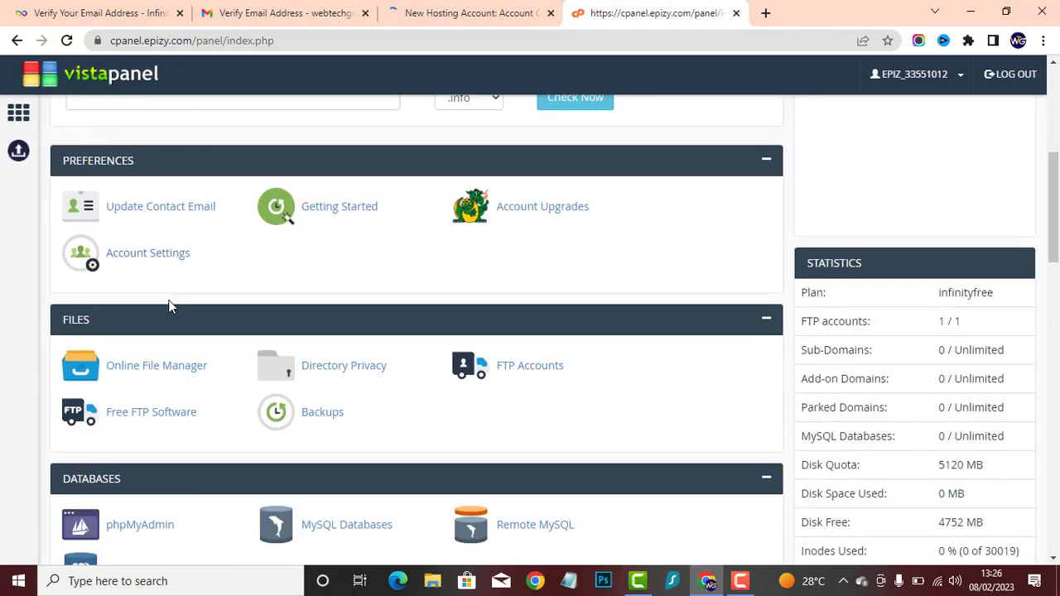
{"action": "scroll", "coordinate": [232, 324], "scroll_direction": "down", "scroll_amount": 5}
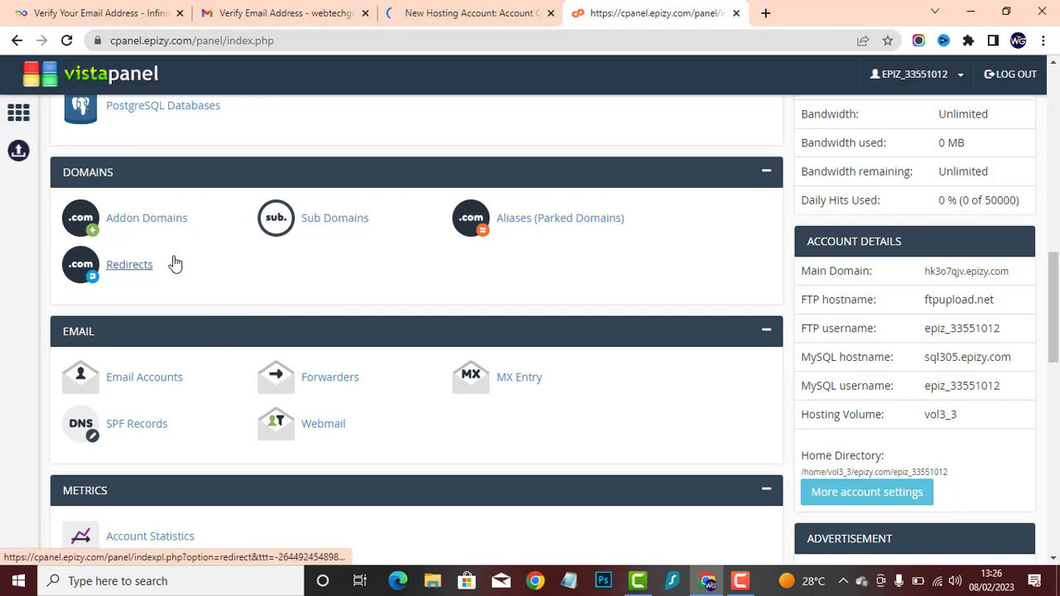
{"action": "scroll", "coordinate": [166, 265], "scroll_direction": "down", "scroll_amount": 5}
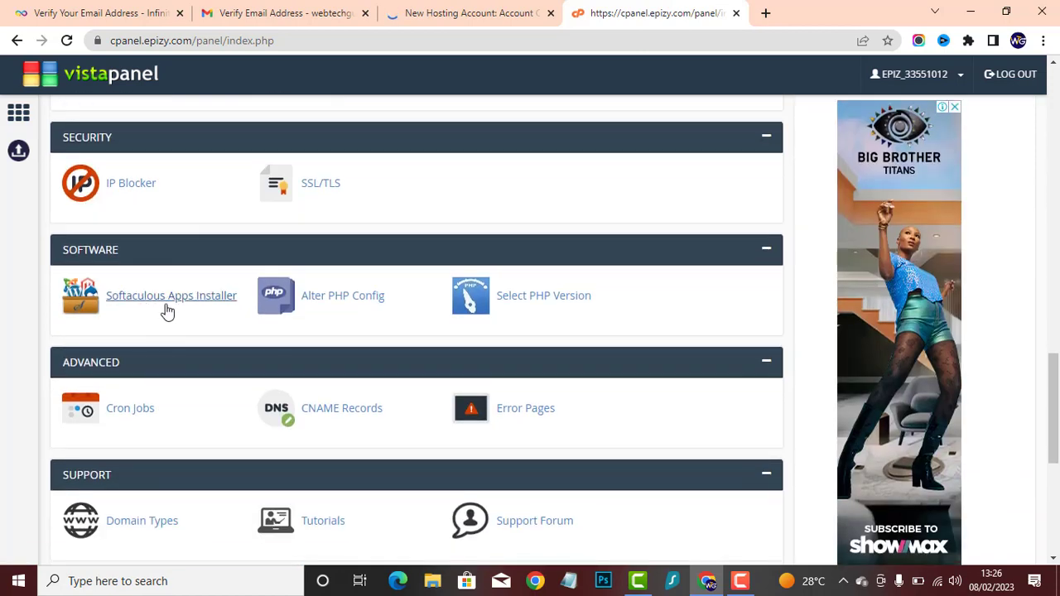
{"action": "left_click", "coordinate": [169, 305]}
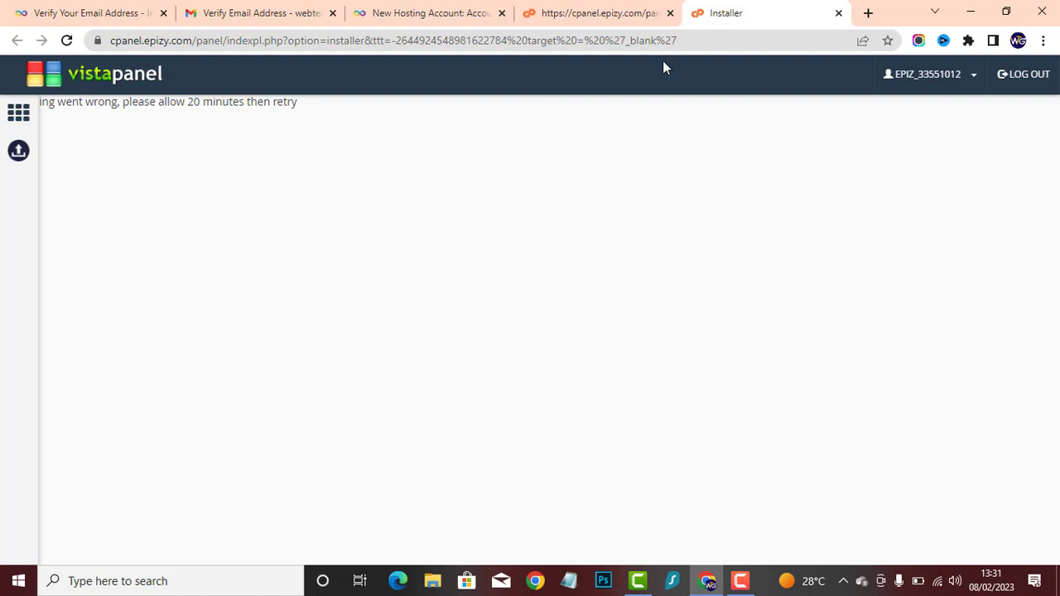
{"action": "right_click", "coordinate": [533, 130]}
{"action": "left_click", "coordinate": [568, 179]}
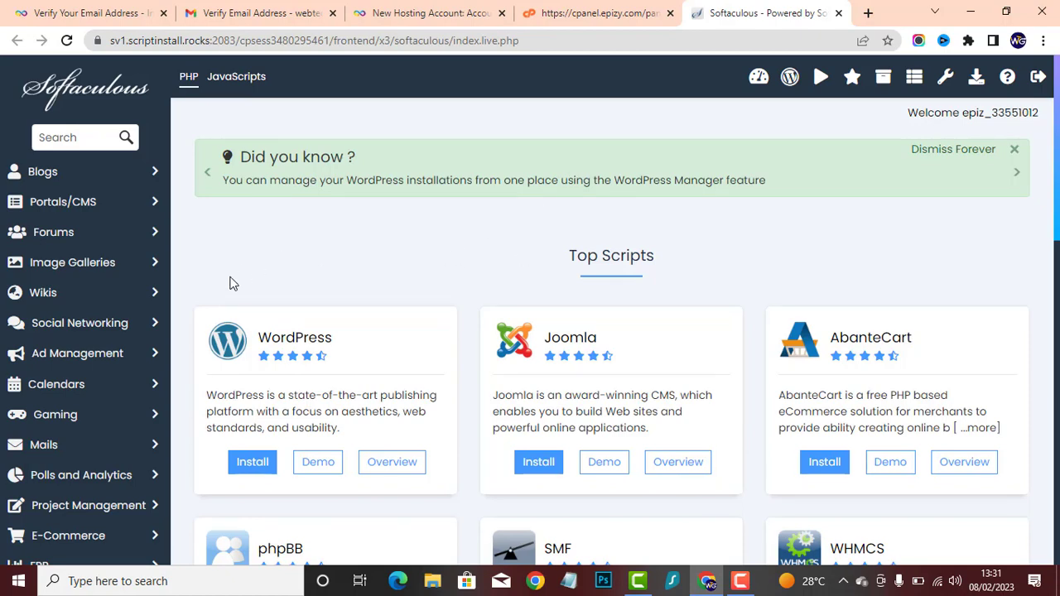
- Browse the available top scripts and open the WordPress installation form
{"action": "scroll", "coordinate": [252, 282], "scroll_direction": "down", "scroll_amount": 2}
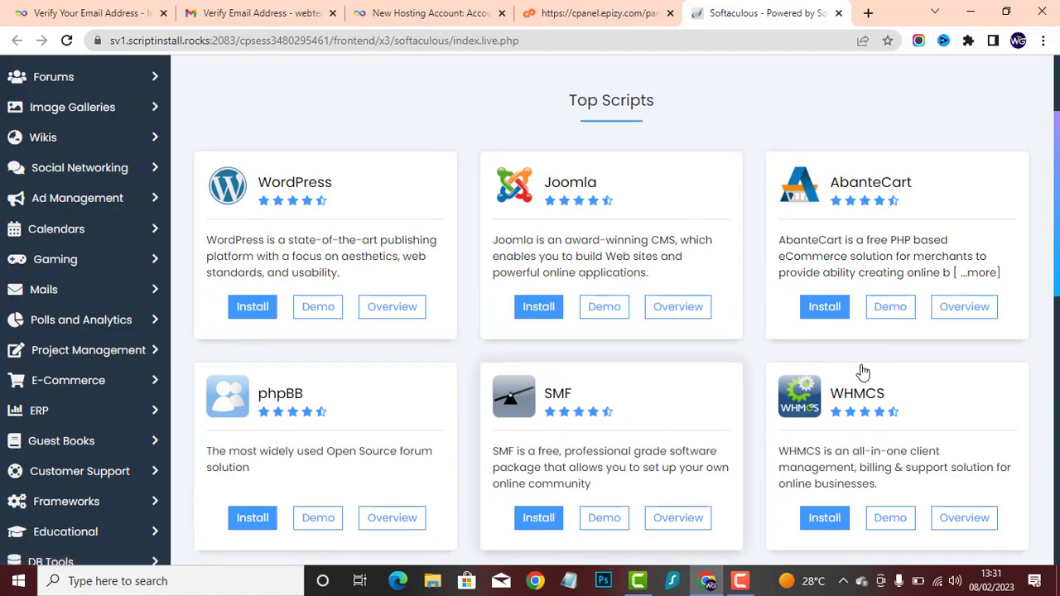
{"action": "scroll", "coordinate": [660, 395], "scroll_direction": "down", "scroll_amount": 5}
{"action": "scroll", "coordinate": [563, 298], "scroll_direction": "down", "scroll_amount": 5}
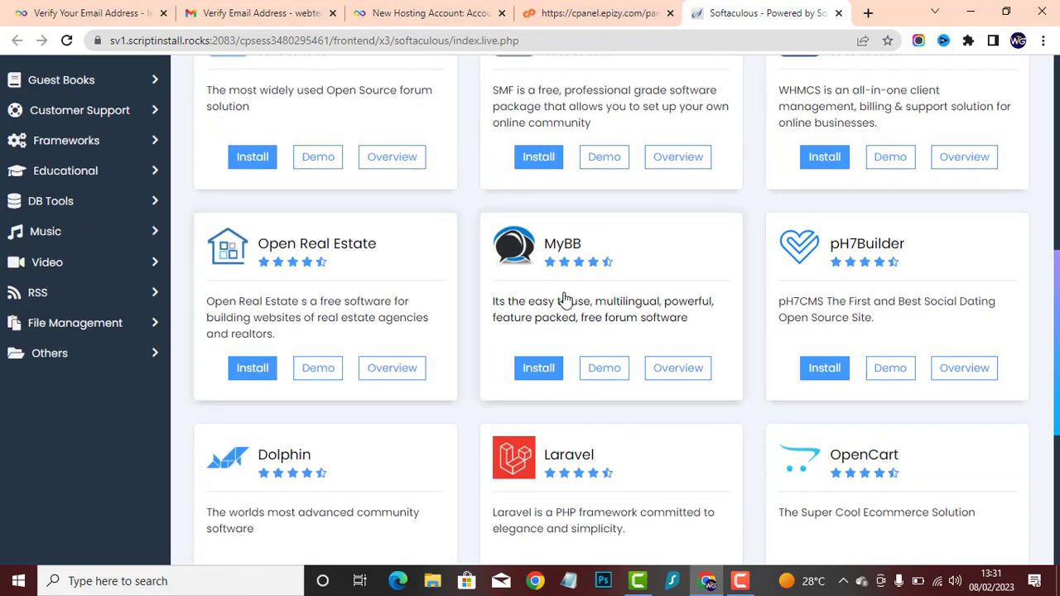
{"action": "scroll", "coordinate": [478, 339], "scroll_direction": "up", "scroll_amount": 12}
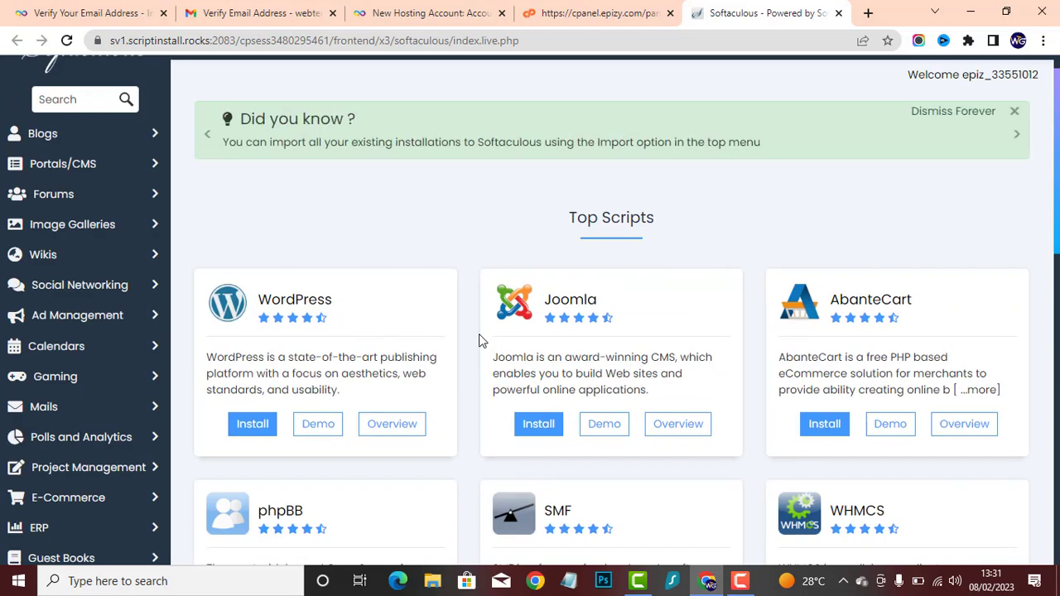
{"action": "left_click", "coordinate": [247, 427]}
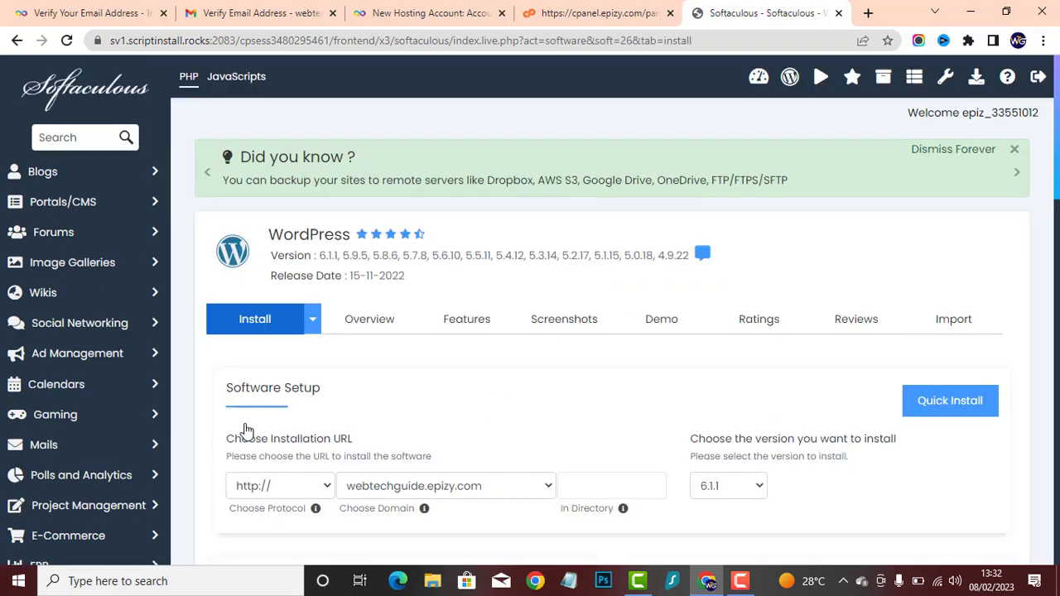
- Keep webtechguide.epizy.com as the domain in the WordPress installation URL
{"action": "scroll", "coordinate": [440, 416], "scroll_direction": "down", "scroll_amount": 1}
{"action": "left_click", "coordinate": [388, 405]}
{"action": "left_click", "coordinate": [454, 389]}
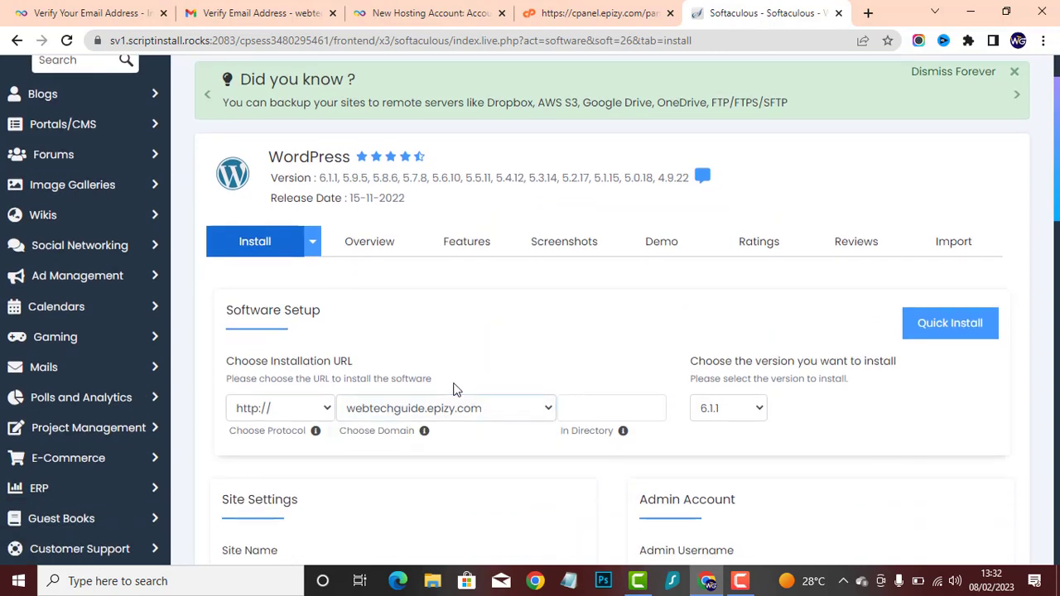
- Set the site name to Web Tech Guide and the site description to Web Tech Guide Website
{"action": "scroll", "coordinate": [568, 378], "scroll_direction": "down", "scroll_amount": 2}
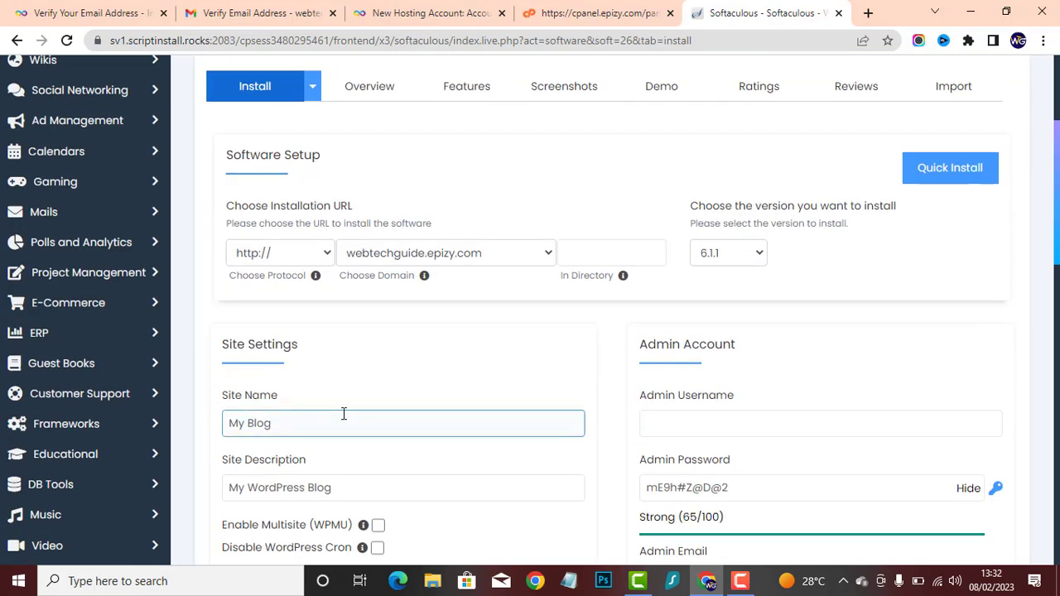
{"action": "left_click_drag", "start_coordinate": [316, 427], "coordinate": [207, 443]}
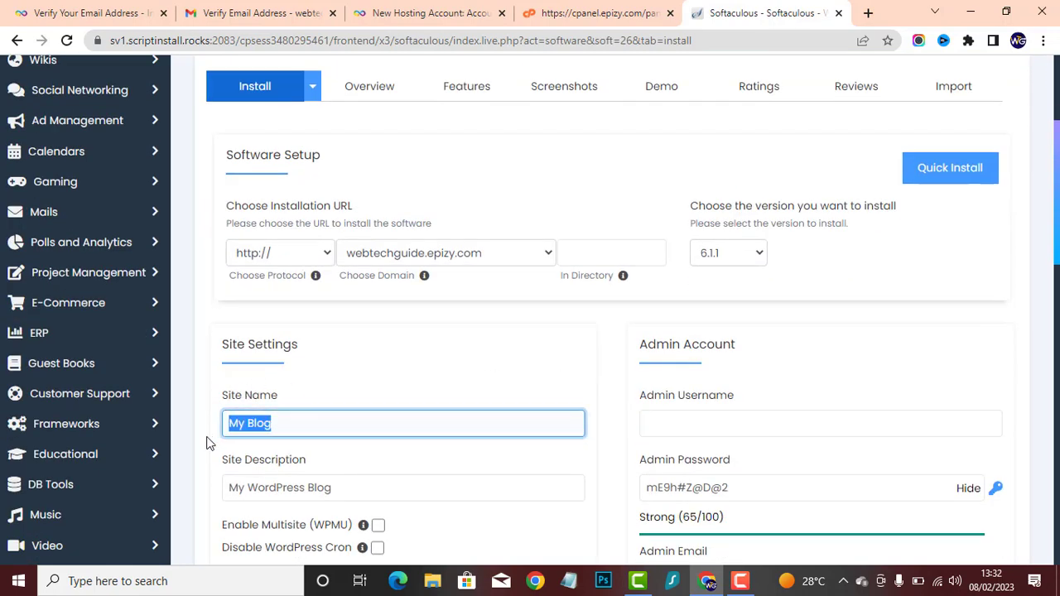
{"action": "type", "text": "Web Tech Guide"}
{"action": "left_click_drag", "start_coordinate": [357, 490], "coordinate": [184, 494]}
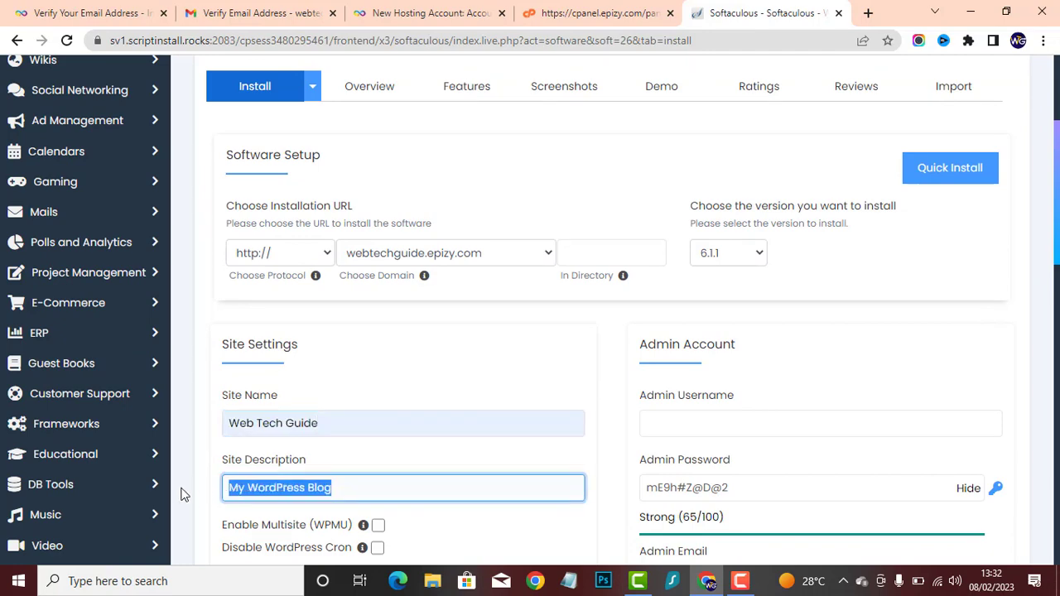
{"action": "type", "text": "Web Tech Guide Website"}
- Fill in the WordPress admin username with the first suggested saved entry
{"action": "left_click", "coordinate": [751, 414]}
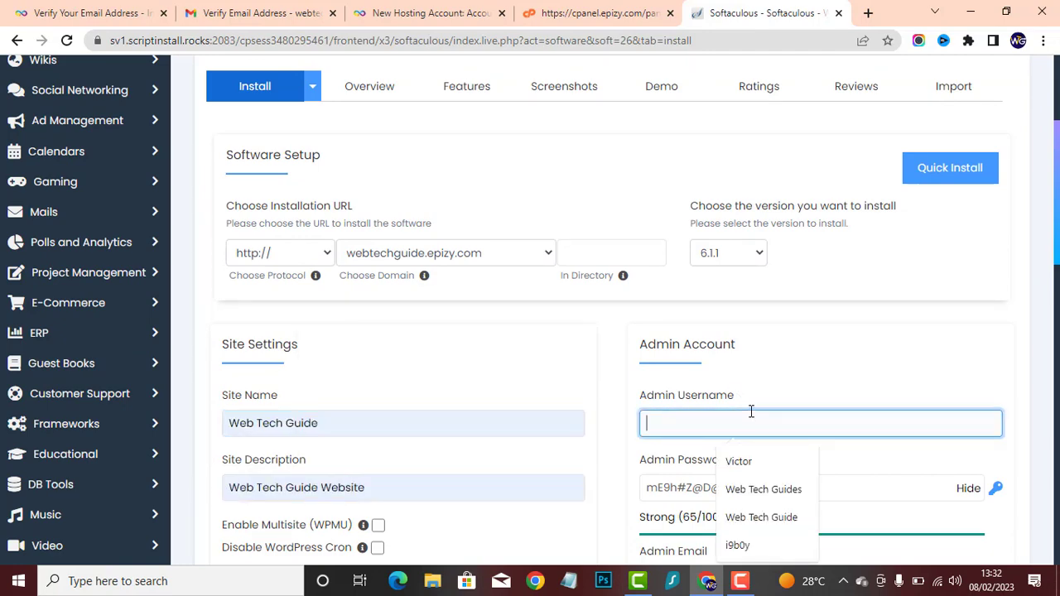
{"action": "scroll", "coordinate": [750, 419], "scroll_direction": "down", "scroll_amount": 2}
{"action": "left_click", "coordinate": [757, 268]}
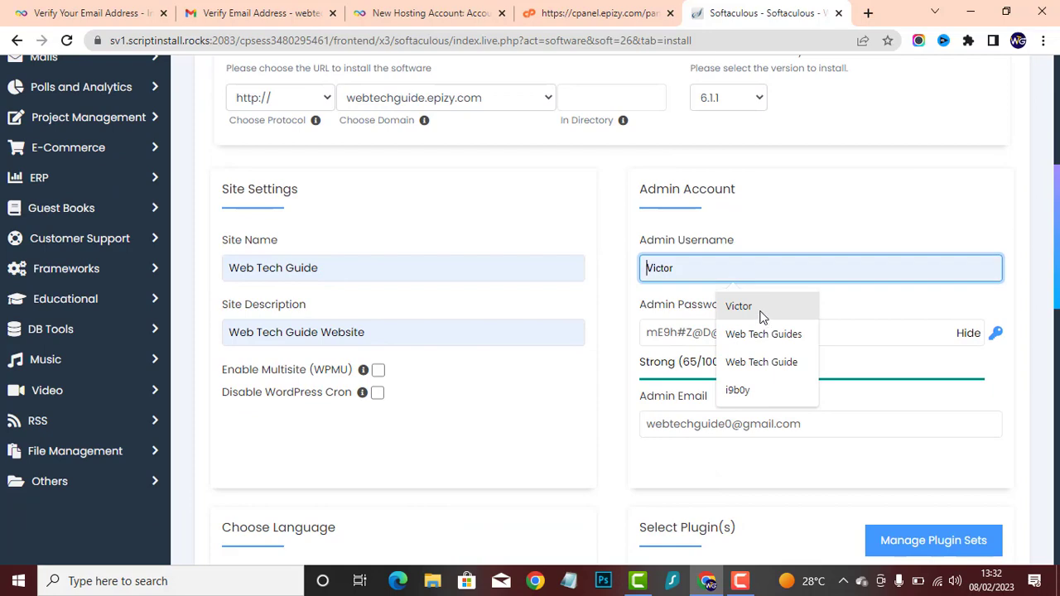
{"action": "left_click", "coordinate": [759, 313]}
- Install WordPress, leaving the language, plugin and theme options at their defaults
{"action": "scroll", "coordinate": [566, 428], "scroll_direction": "down", "scroll_amount": 3}
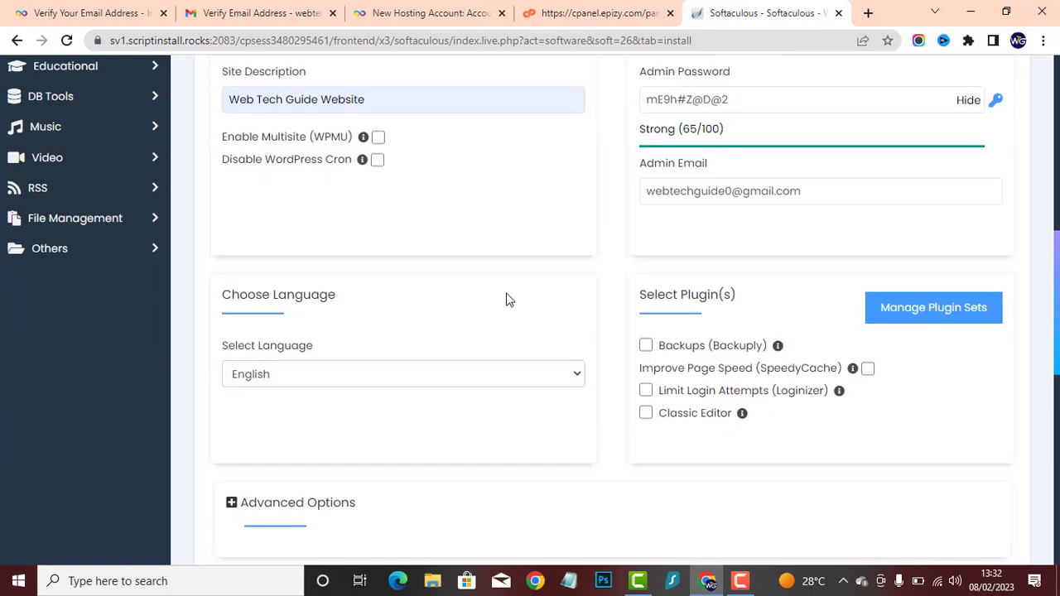
{"action": "scroll", "coordinate": [511, 305], "scroll_direction": "down", "scroll_amount": 9}
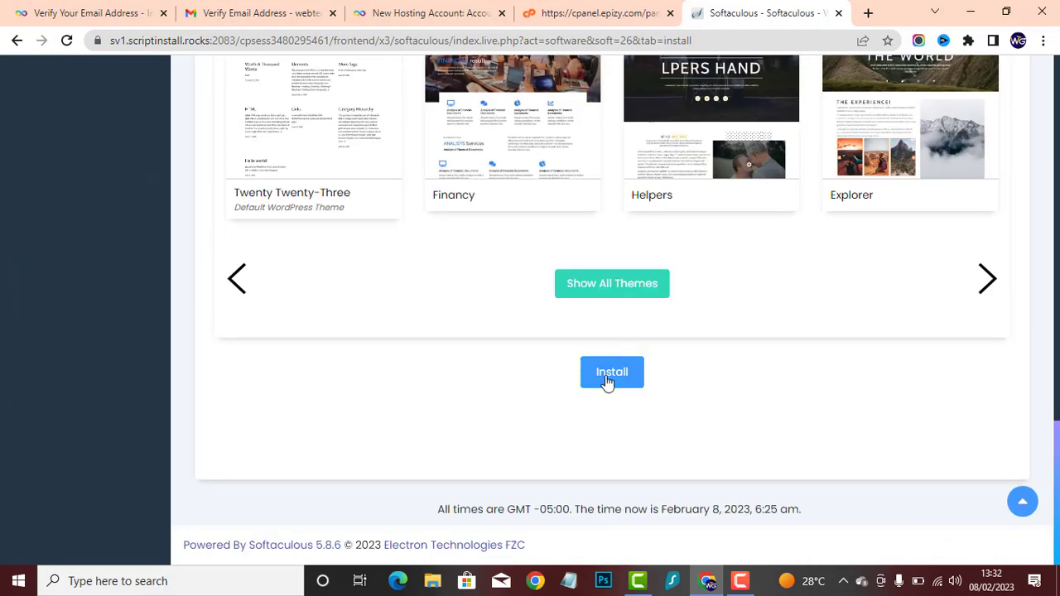
{"action": "scroll", "coordinate": [620, 373], "scroll_direction": "up", "scroll_amount": 2}
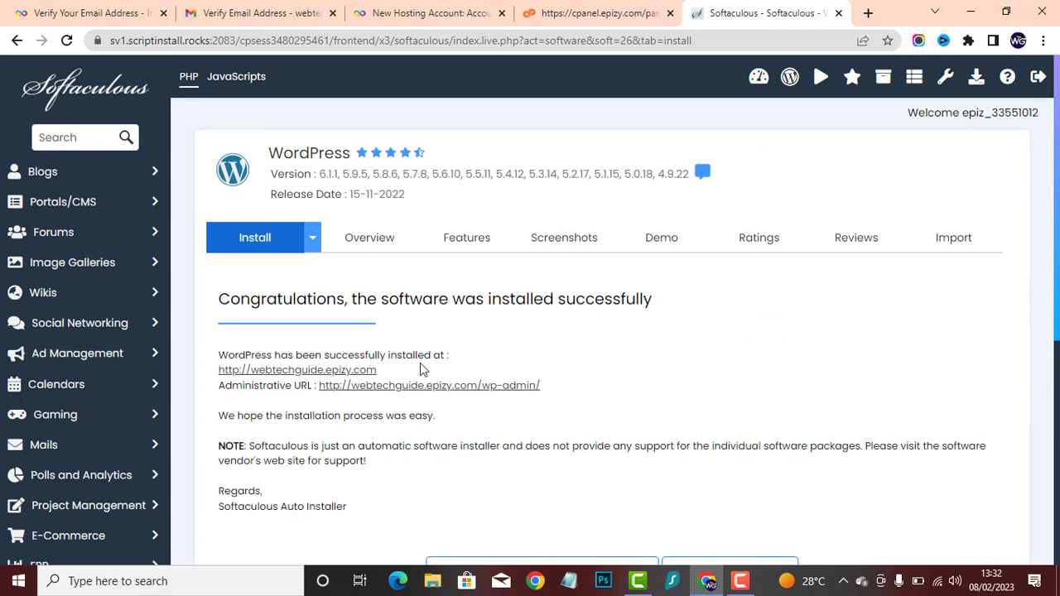
- Open the newly installed site at webtechguide.epizy.com and look over its homepage
{"action": "left_click", "coordinate": [346, 372]}
{"action": "left_click", "coordinate": [760, 6]}
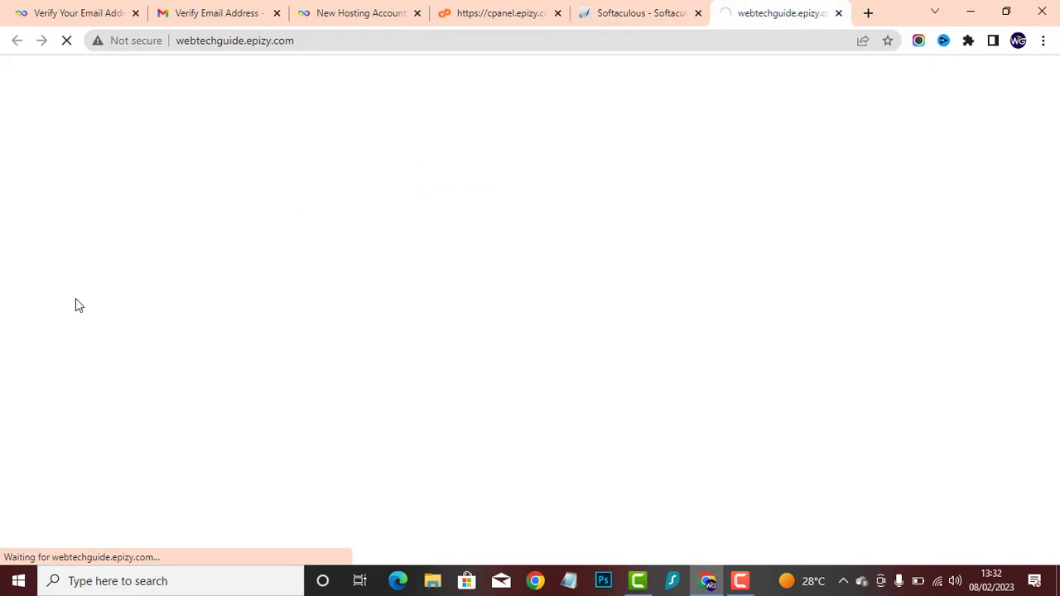
{"action": "scroll", "coordinate": [308, 338], "scroll_direction": "down", "scroll_amount": 5}
{"action": "scroll", "coordinate": [307, 340], "scroll_direction": "up", "scroll_amount": 5}
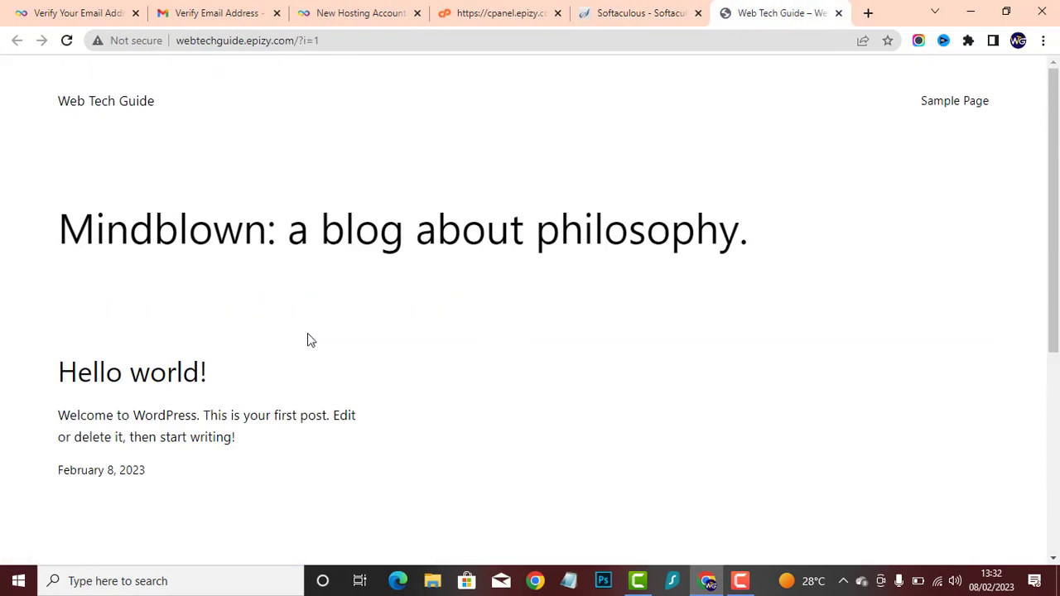
- Open the WordPress admin dashboard through the administrative URL on the installation page and reload it
{"action": "left_click", "coordinate": [638, 13]}
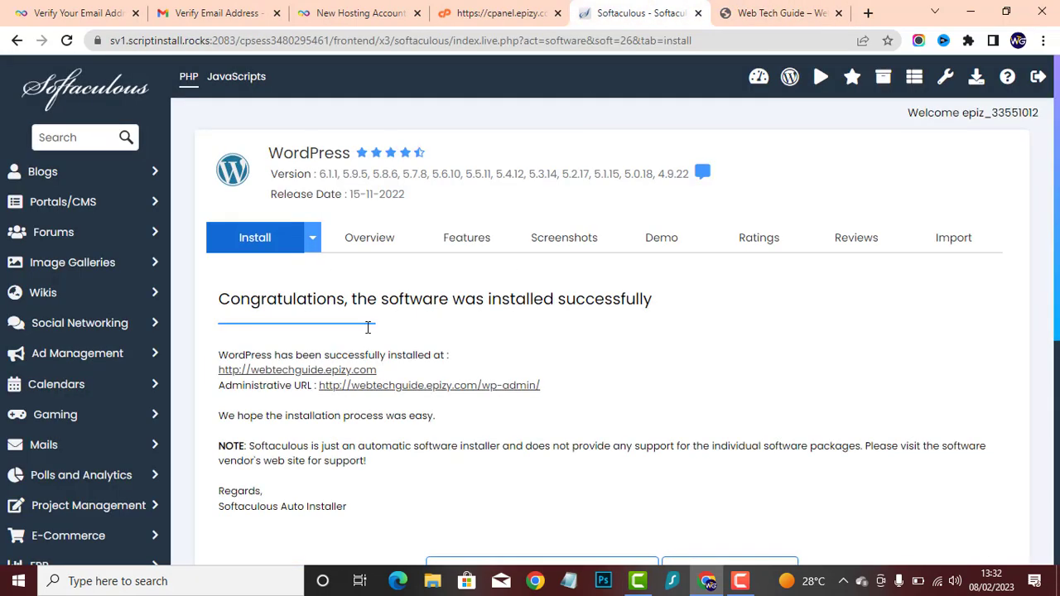
{"action": "left_click", "coordinate": [417, 386]}
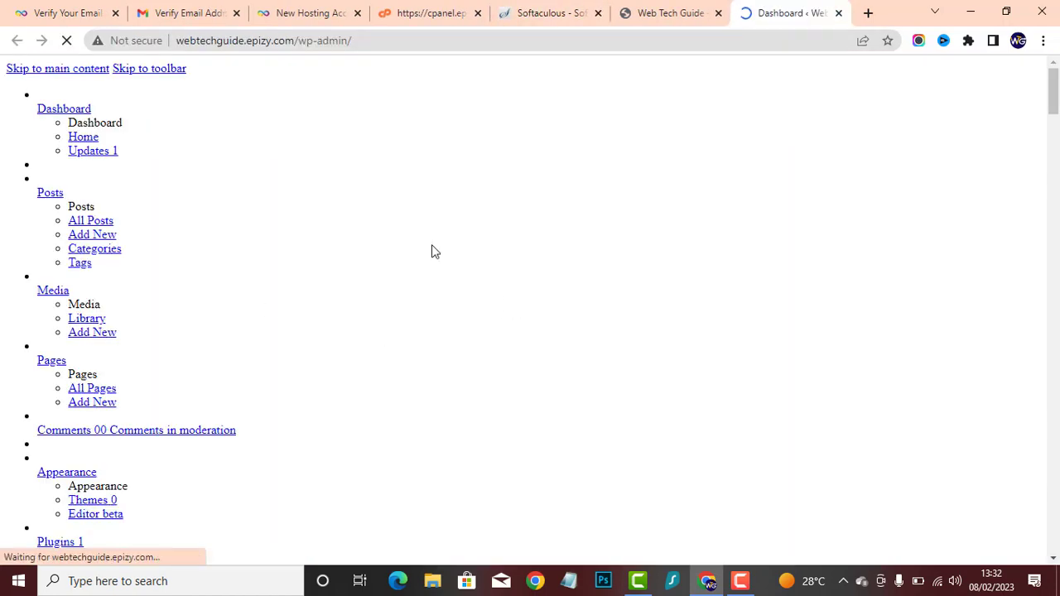
{"action": "right_click", "coordinate": [317, 88]}
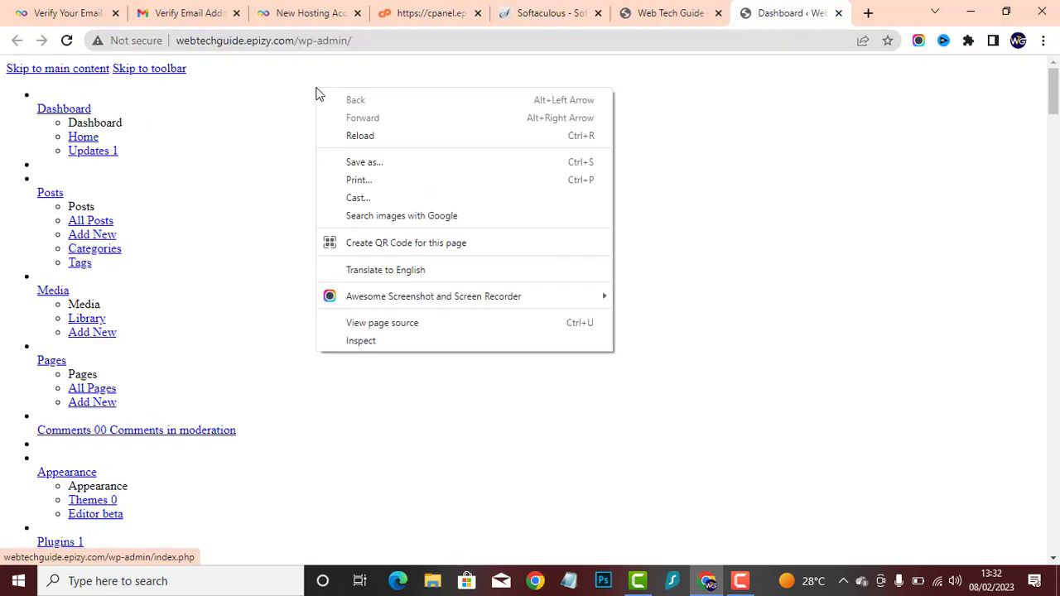
{"action": "left_click", "coordinate": [361, 137]}
{"action": "scroll", "coordinate": [135, 257], "scroll_direction": "down", "scroll_amount": 1}
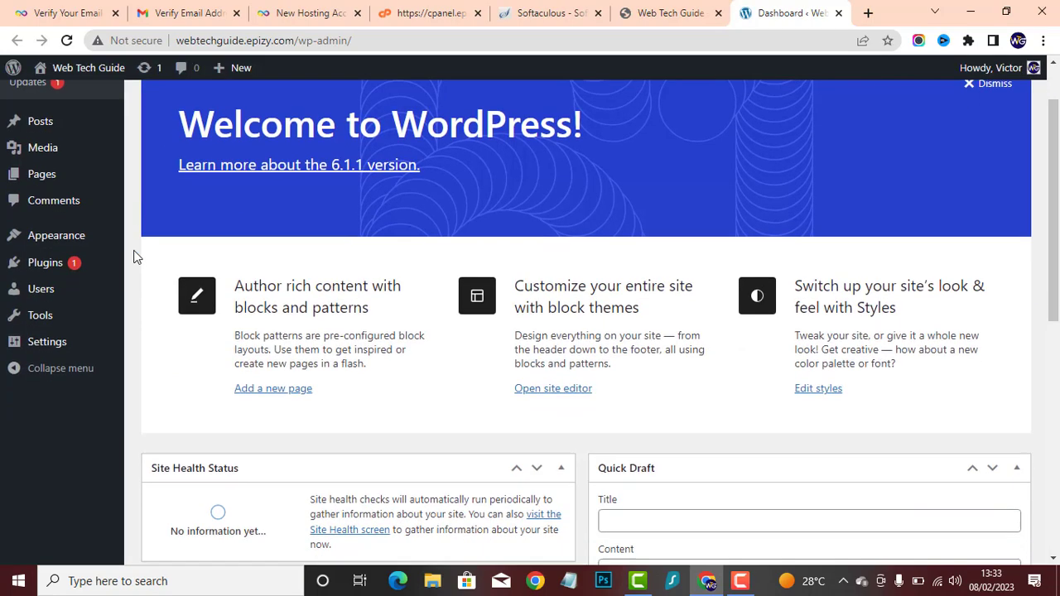
{"action": "scroll", "coordinate": [108, 248], "scroll_direction": "up", "scroll_amount": 1}
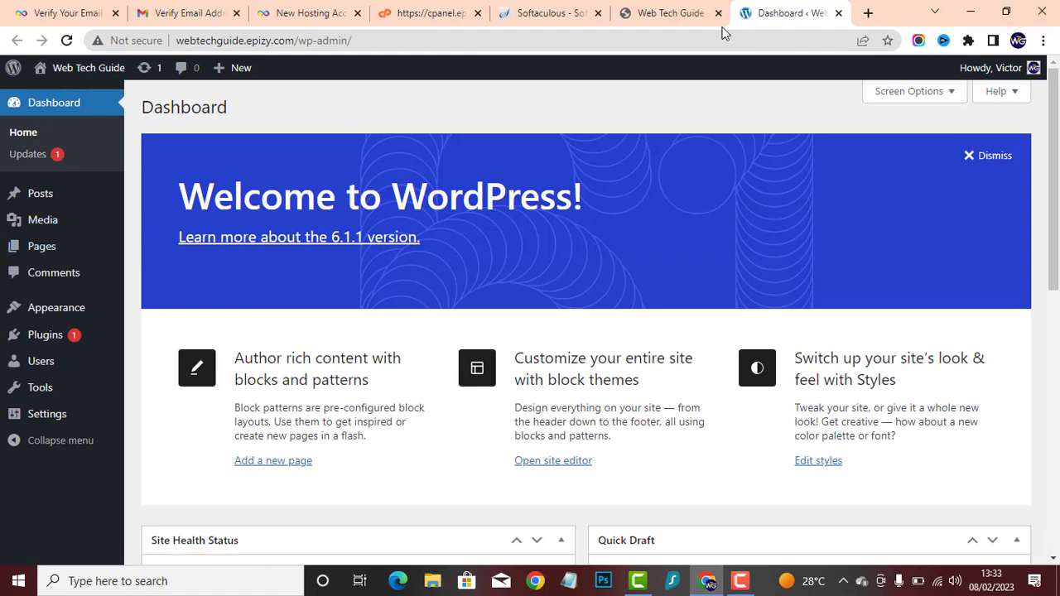
- Return to the published Web Tech Guide site and examine its default homepage layout
{"action": "left_click", "coordinate": [670, 13]}
{"action": "scroll", "coordinate": [362, 249], "scroll_direction": "down", "scroll_amount": 4}
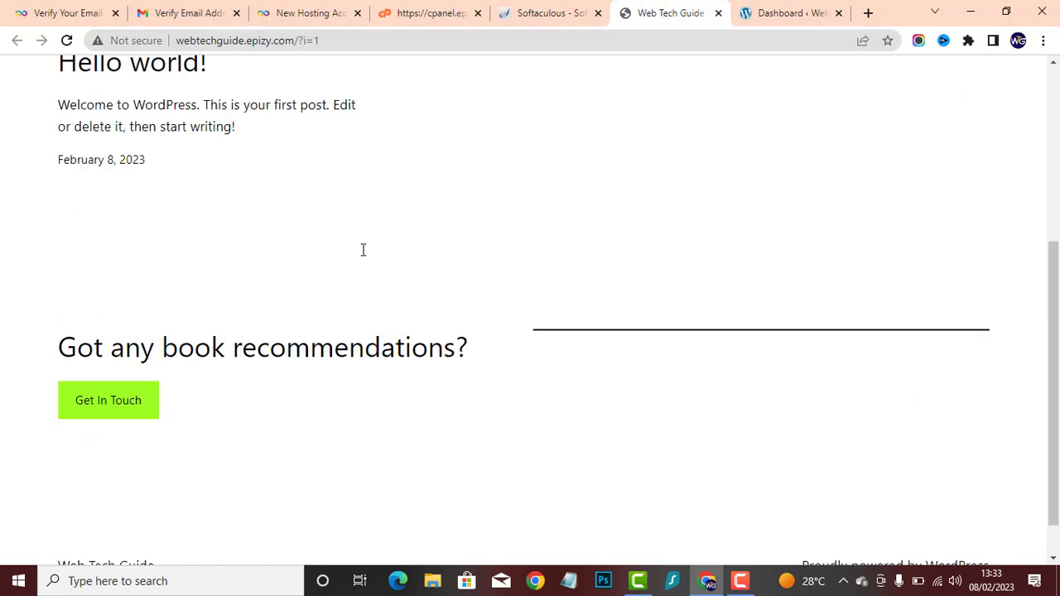
{"action": "scroll", "coordinate": [360, 249], "scroll_direction": "up", "scroll_amount": 5}
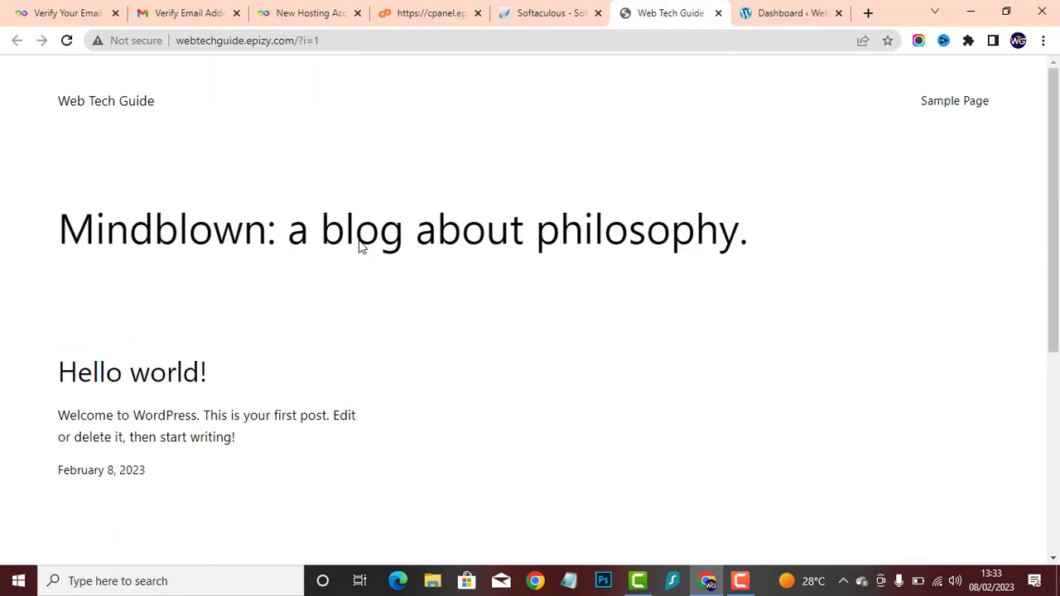
{"action": "scroll", "coordinate": [423, 224], "scroll_direction": "down", "scroll_amount": 4}
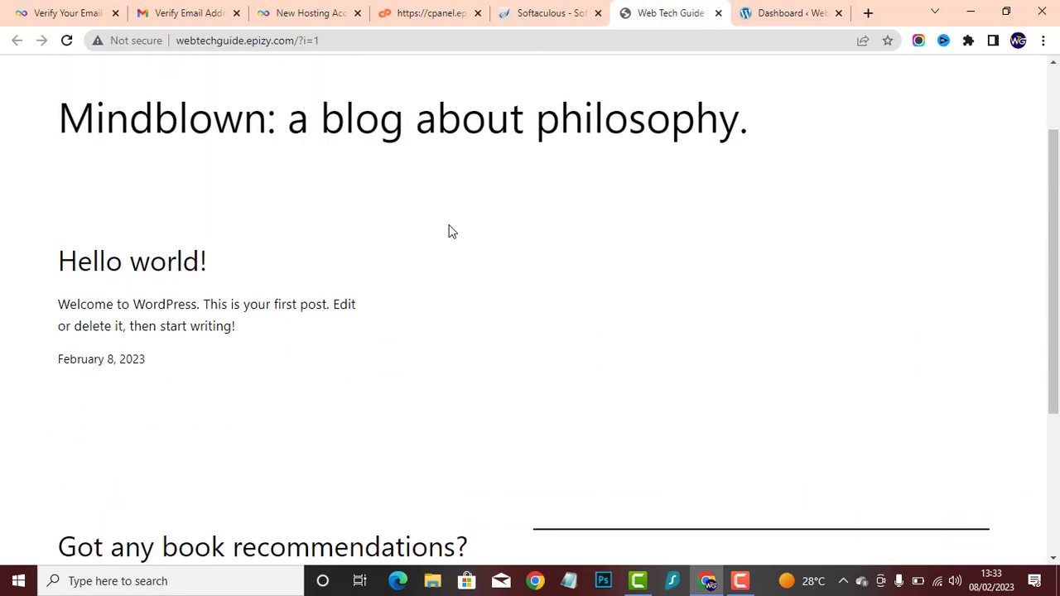
{"action": "scroll", "coordinate": [448, 229], "scroll_direction": "up", "scroll_amount": 5}
- Return to the WordPress dashboard, open the page for adding new themes and reload it
{"action": "left_click", "coordinate": [788, 12]}
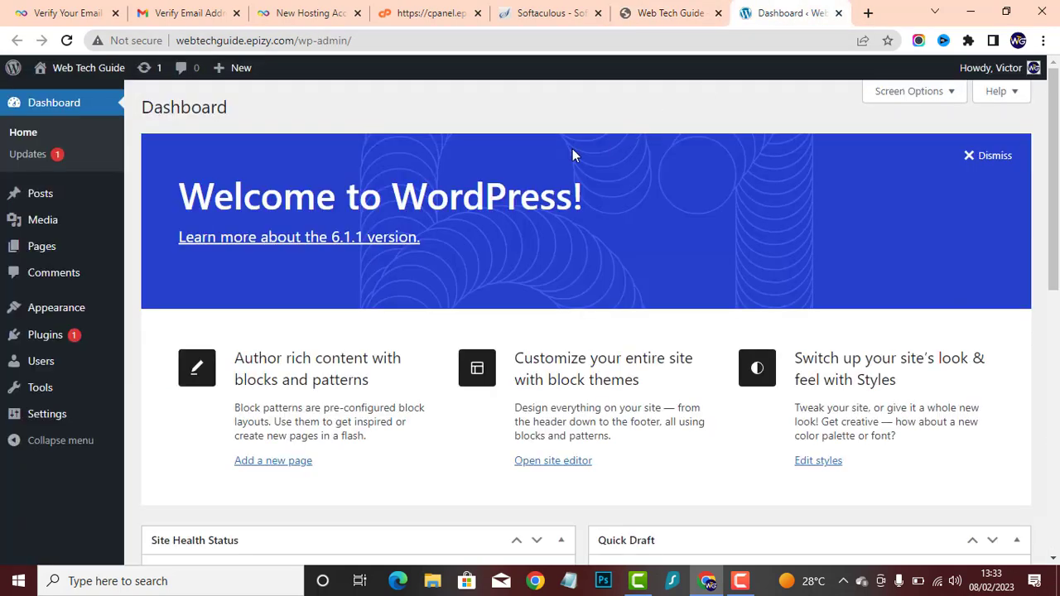
{"action": "left_click", "coordinate": [46, 319]}
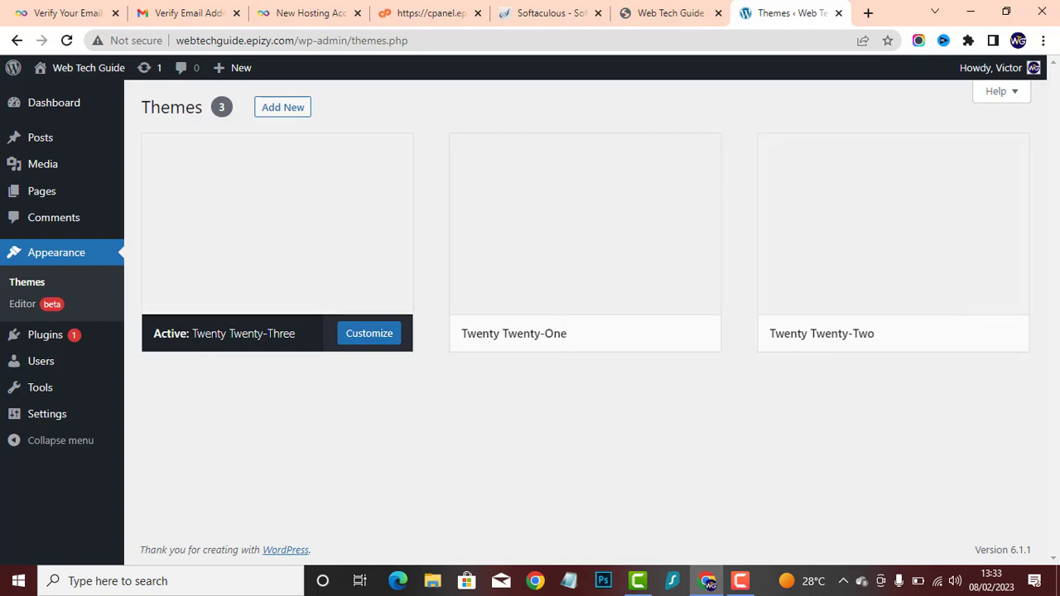
{"action": "left_click", "coordinate": [288, 113]}
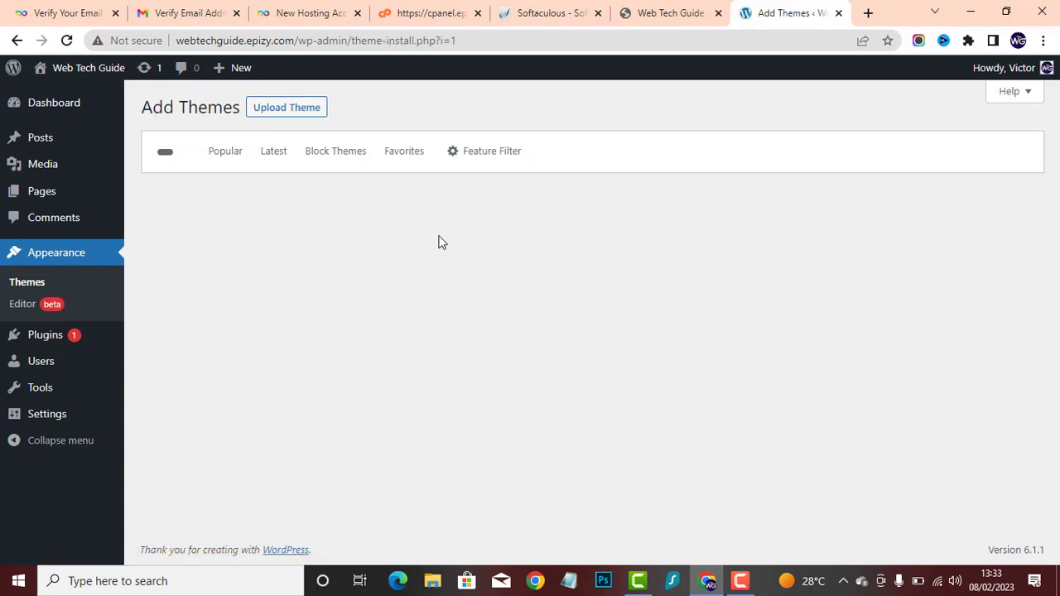
{"action": "right_click", "coordinate": [544, 122]}
{"action": "left_click", "coordinate": [600, 160]}
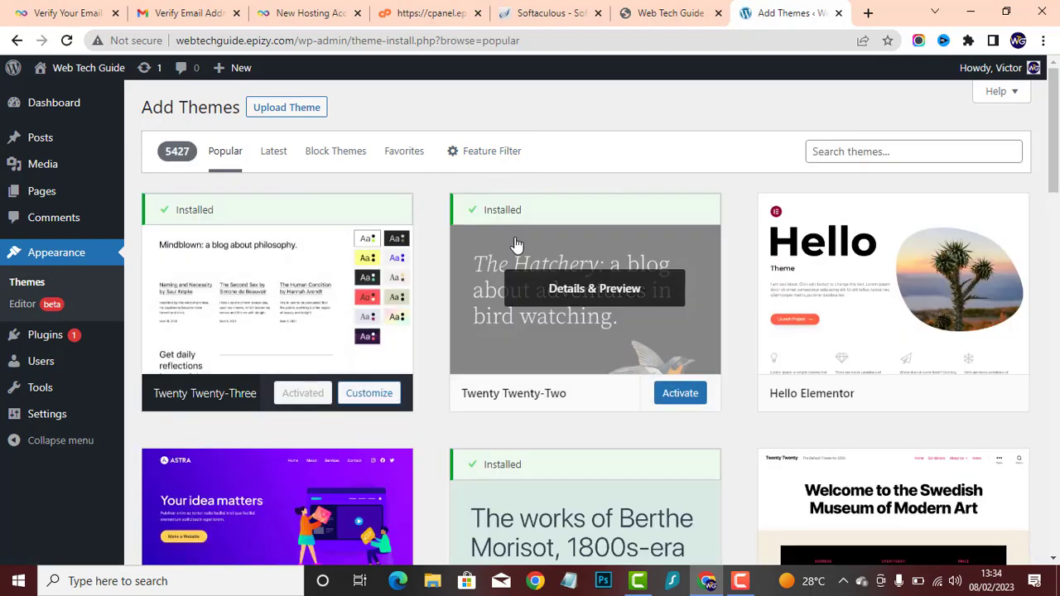
- Install the Kadence theme from the popular themes and activate it on the site
{"action": "scroll", "coordinate": [516, 244], "scroll_direction": "down", "scroll_amount": 13}
{"action": "scroll", "coordinate": [516, 244], "scroll_direction": "up", "scroll_amount": 13}
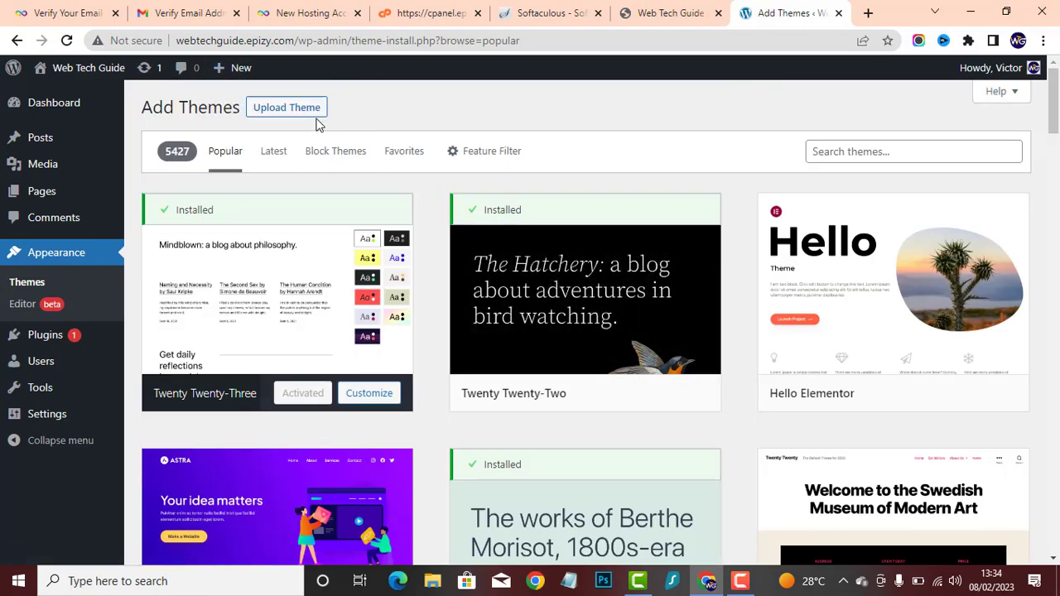
{"action": "scroll", "coordinate": [560, 288], "scroll_direction": "down", "scroll_amount": 7}
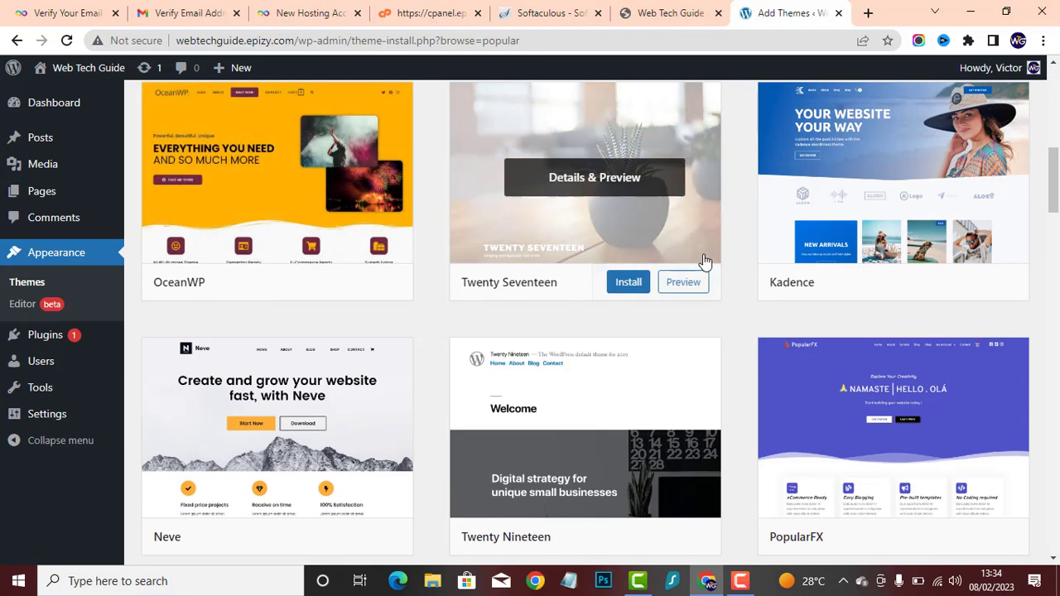
{"action": "scroll", "coordinate": [605, 269], "scroll_direction": "up", "scroll_amount": 1}
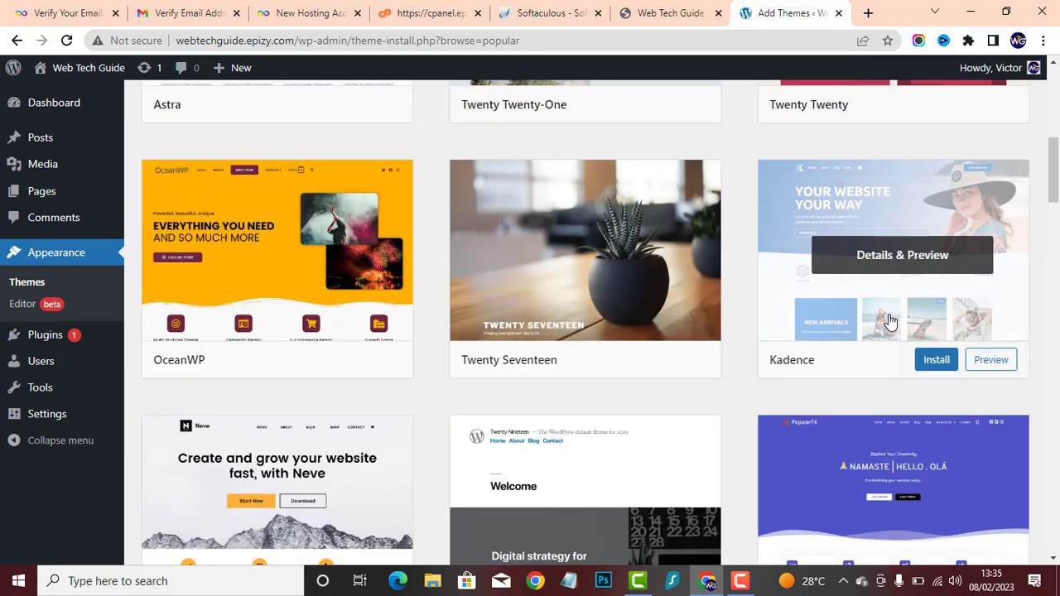
{"action": "left_click", "coordinate": [928, 360]}
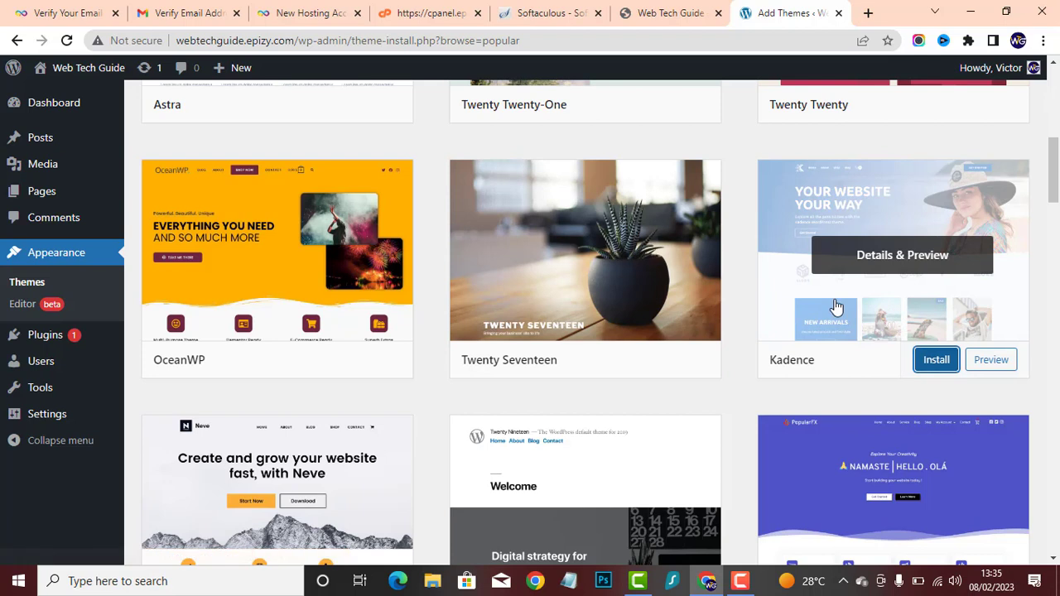
{"action": "left_click", "coordinate": [938, 361]}
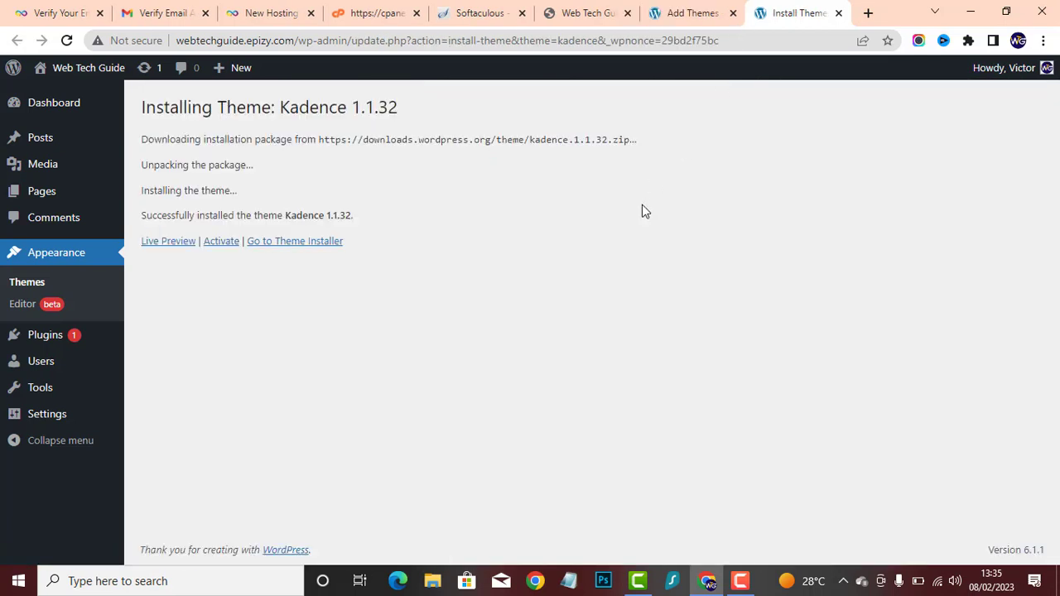
{"action": "left_click", "coordinate": [222, 243]}
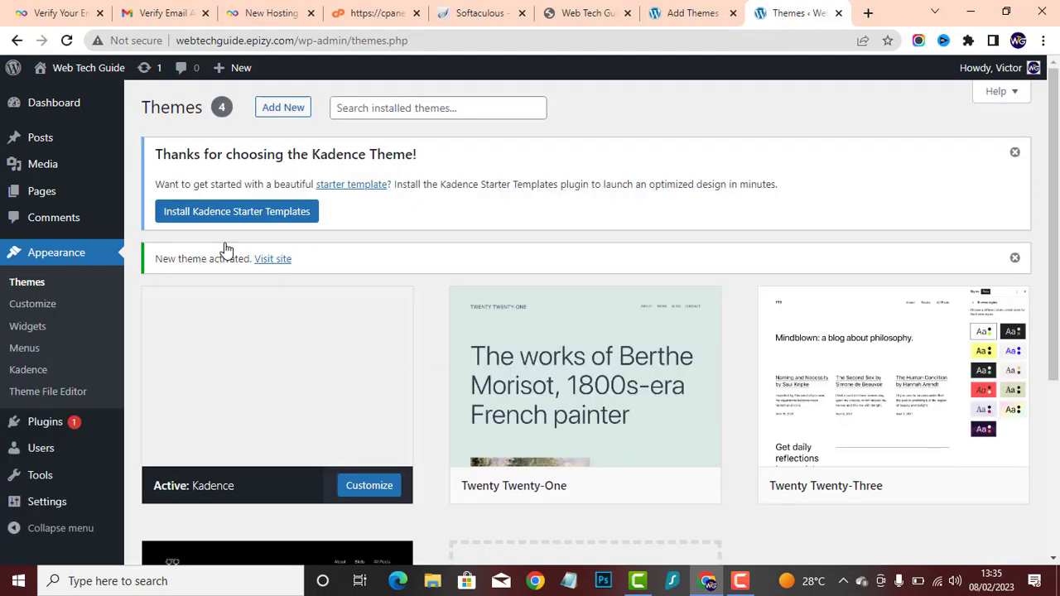
- Install the Kadence Starter Templates plugin and choose Elementor as the builder
{"action": "left_click", "coordinate": [190, 213]}
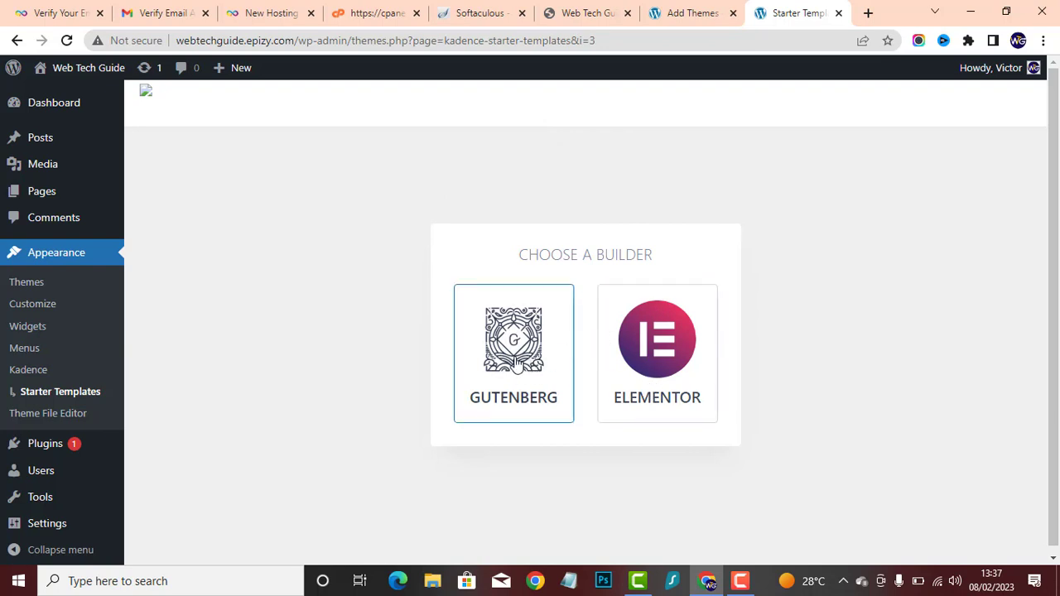
{"action": "left_click", "coordinate": [658, 341]}
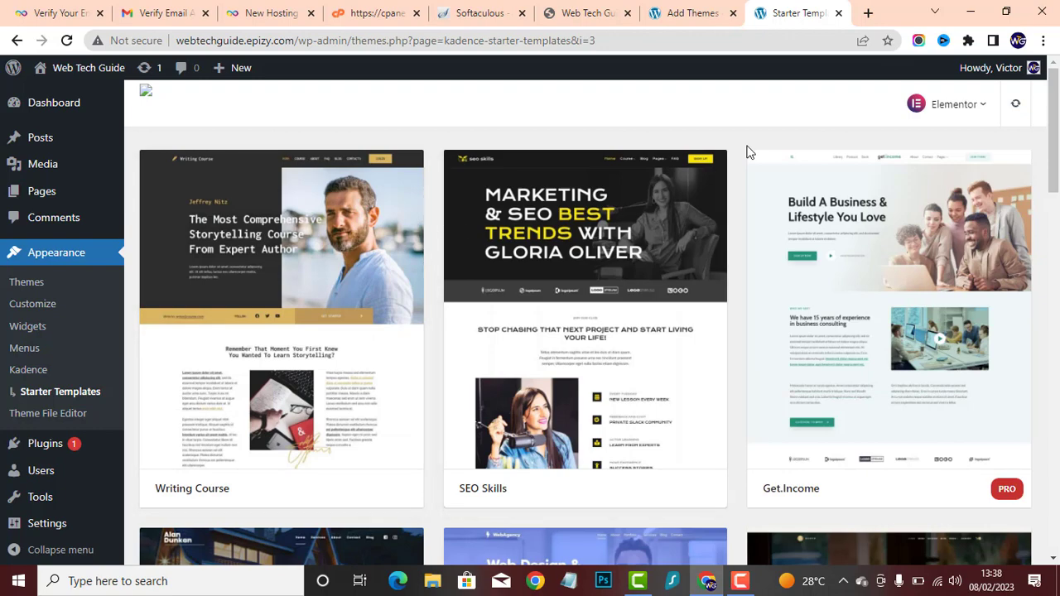
- Browse the Elementor starter templates, open the SEO Skills template and look through its homepage preview
{"action": "scroll", "coordinate": [729, 157], "scroll_direction": "down", "scroll_amount": 3}
{"action": "scroll", "coordinate": [489, 349], "scroll_direction": "down", "scroll_amount": 2}
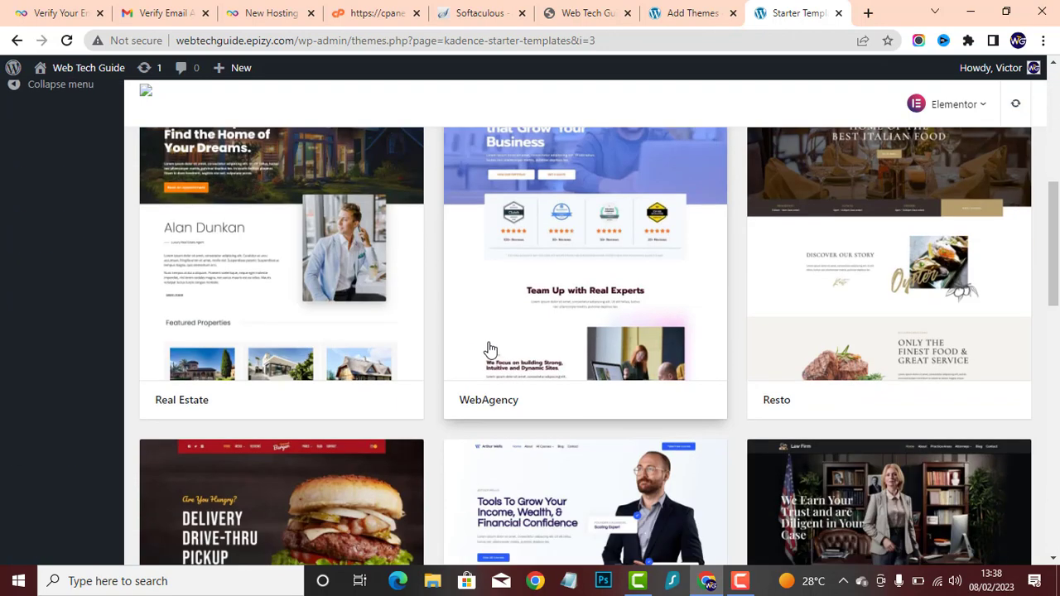
{"action": "scroll", "coordinate": [490, 349], "scroll_direction": "down", "scroll_amount": 3}
{"action": "scroll", "coordinate": [499, 346], "scroll_direction": "down", "scroll_amount": 2}
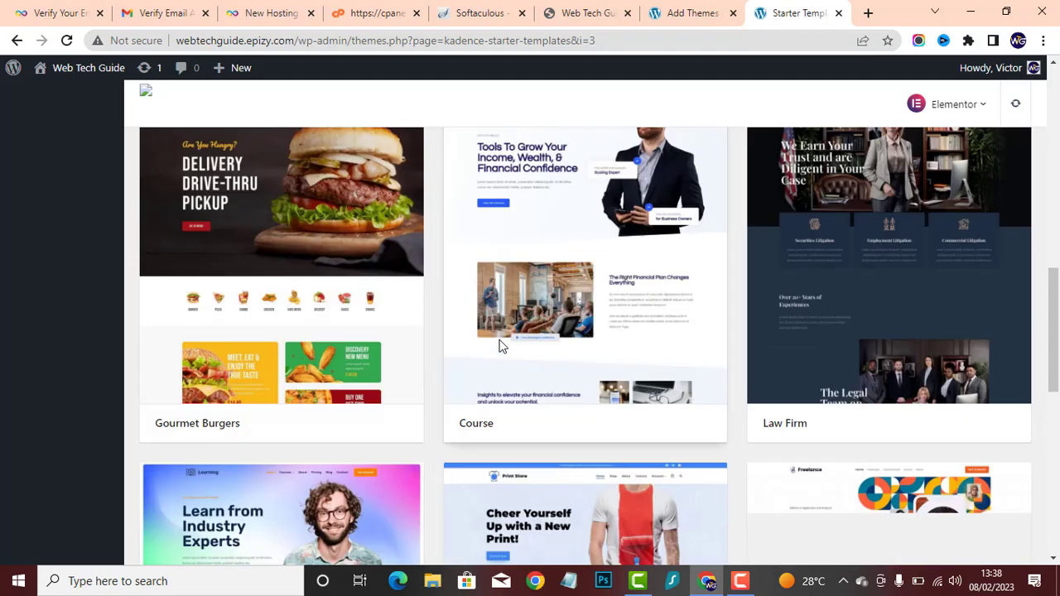
{"action": "scroll", "coordinate": [499, 346], "scroll_direction": "up", "scroll_amount": 5}
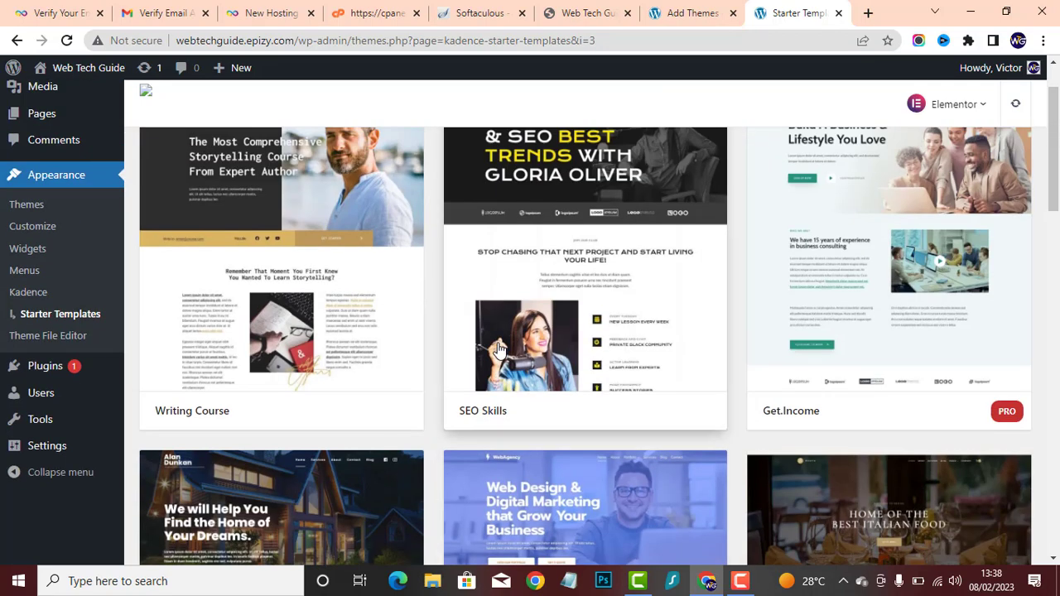
{"action": "scroll", "coordinate": [445, 308], "scroll_direction": "up", "scroll_amount": 1}
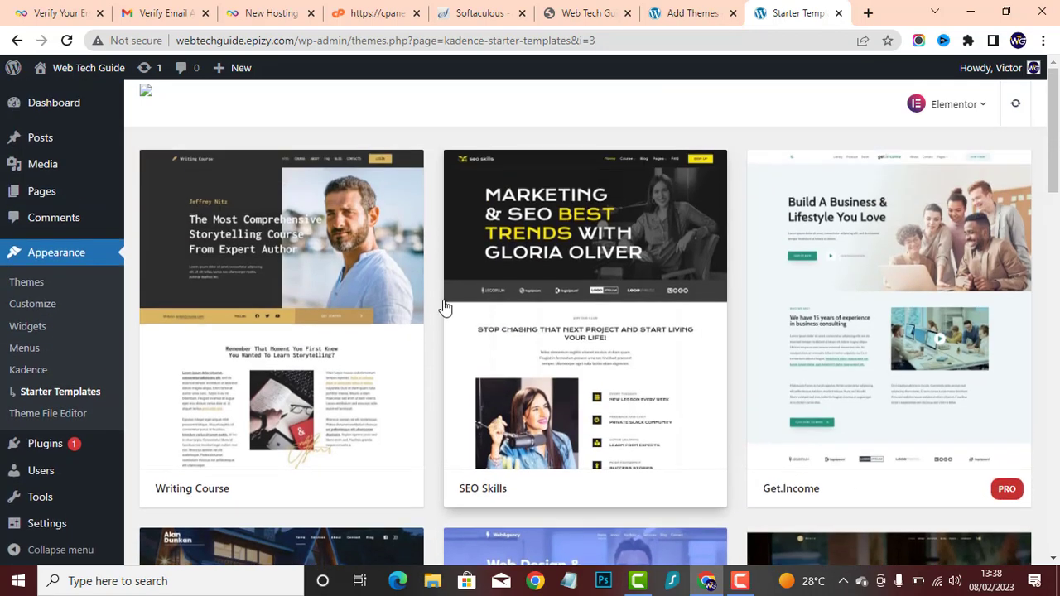
{"action": "left_click", "coordinate": [586, 335]}
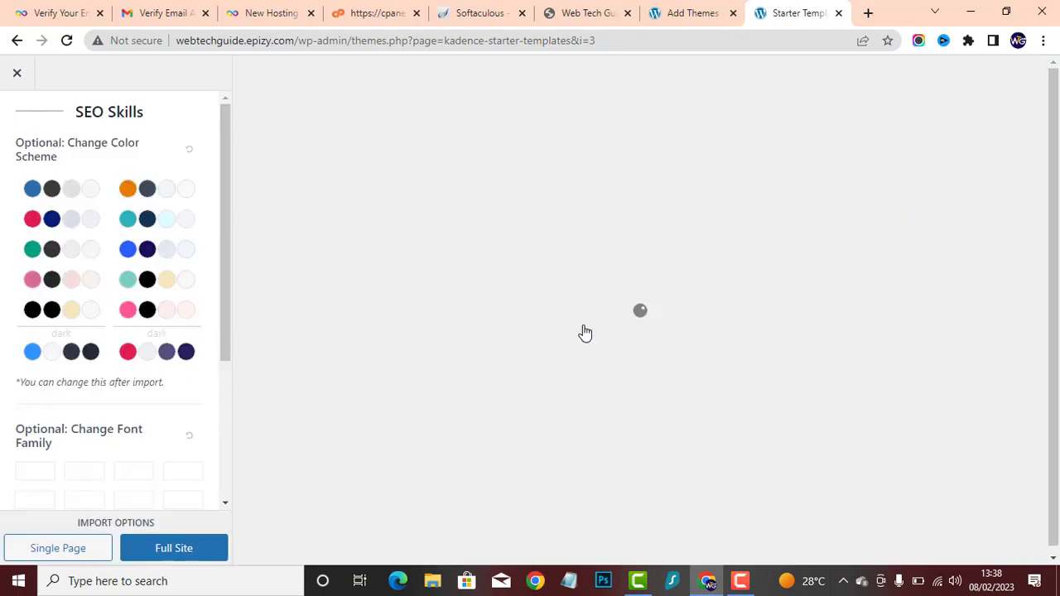
{"action": "scroll", "coordinate": [514, 285], "scroll_direction": "down", "scroll_amount": 15}
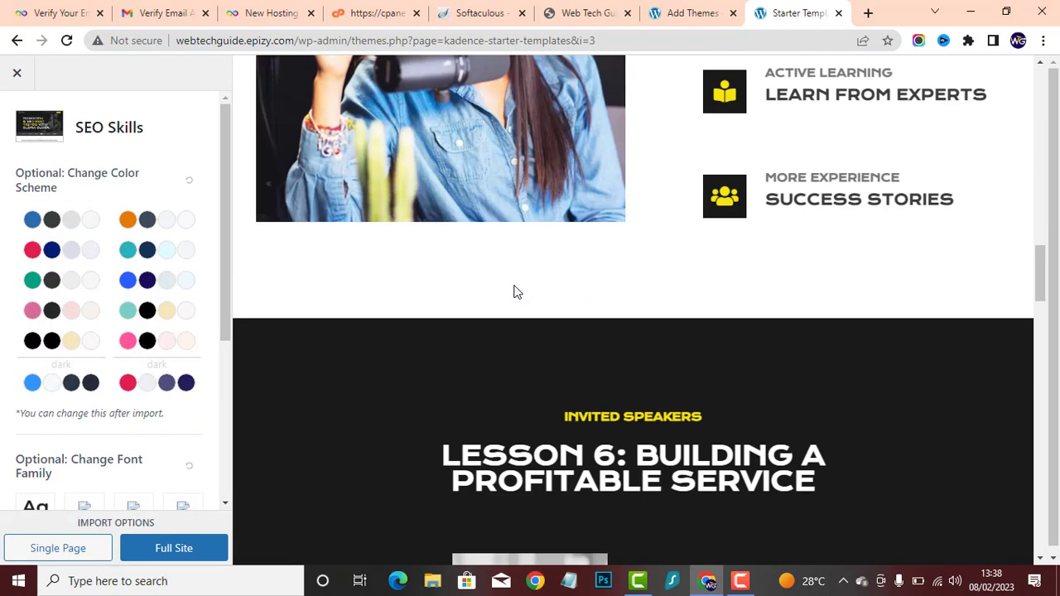
{"action": "scroll", "coordinate": [514, 286], "scroll_direction": "down", "scroll_amount": 19}
{"action": "scroll", "coordinate": [509, 270], "scroll_direction": "up", "scroll_amount": 17}
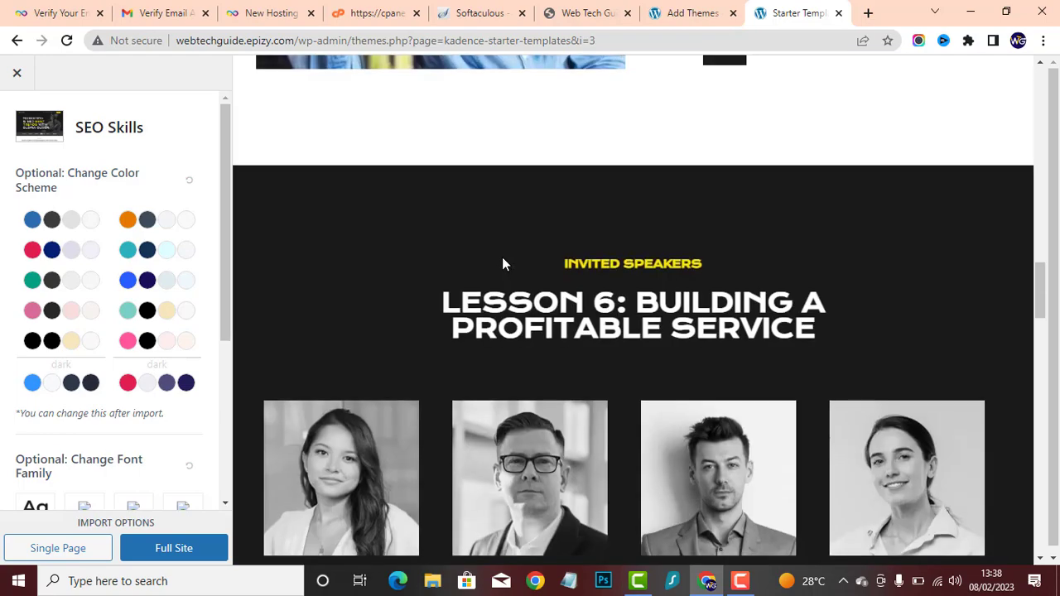
{"action": "scroll", "coordinate": [501, 264], "scroll_direction": "up", "scroll_amount": 15}
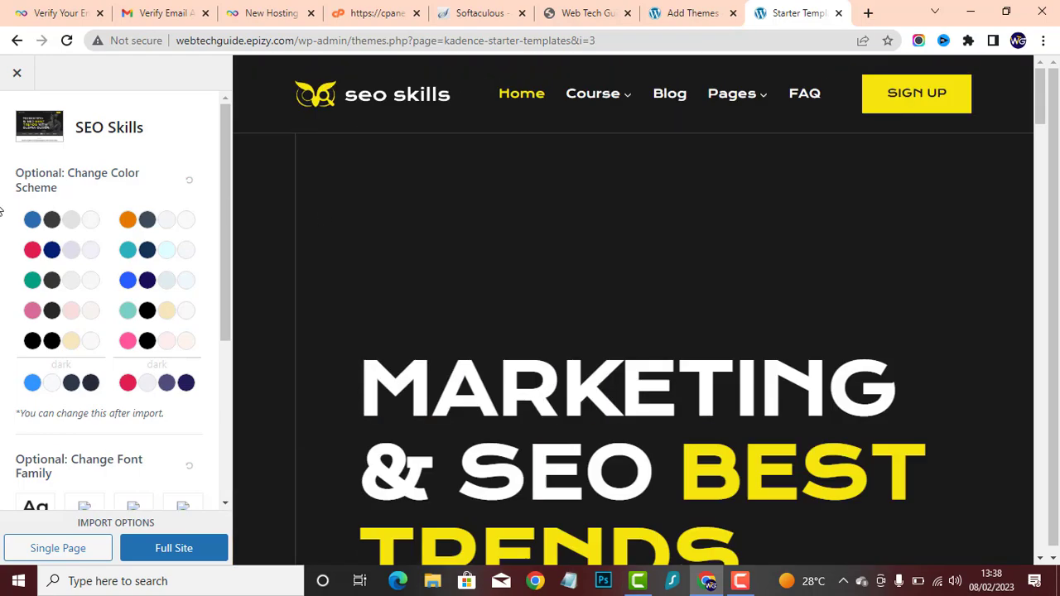
- Try several alternative color schemes on the SEO Skills template preview and reset it to its original colors
{"action": "left_click", "coordinate": [55, 219]}
{"action": "left_click", "coordinate": [162, 222]}
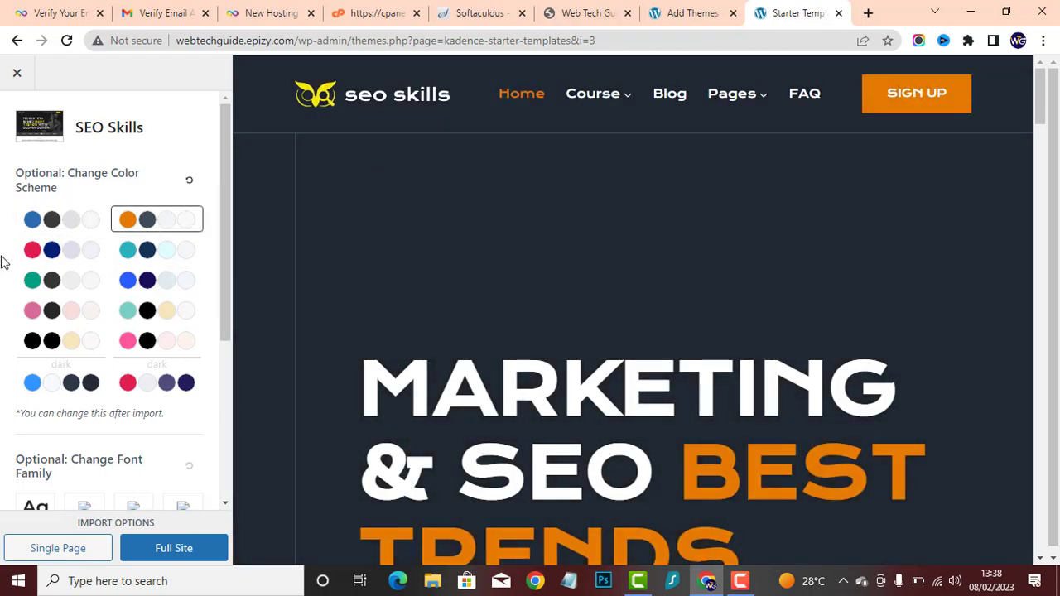
{"action": "left_click", "coordinate": [125, 258]}
{"action": "left_click", "coordinate": [22, 260]}
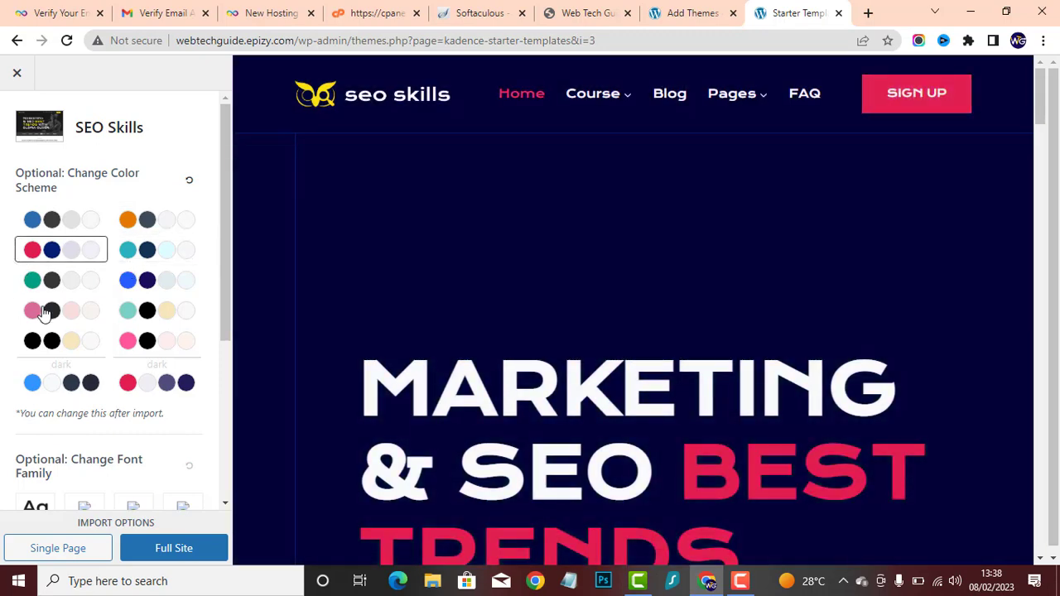
{"action": "left_click", "coordinate": [147, 352]}
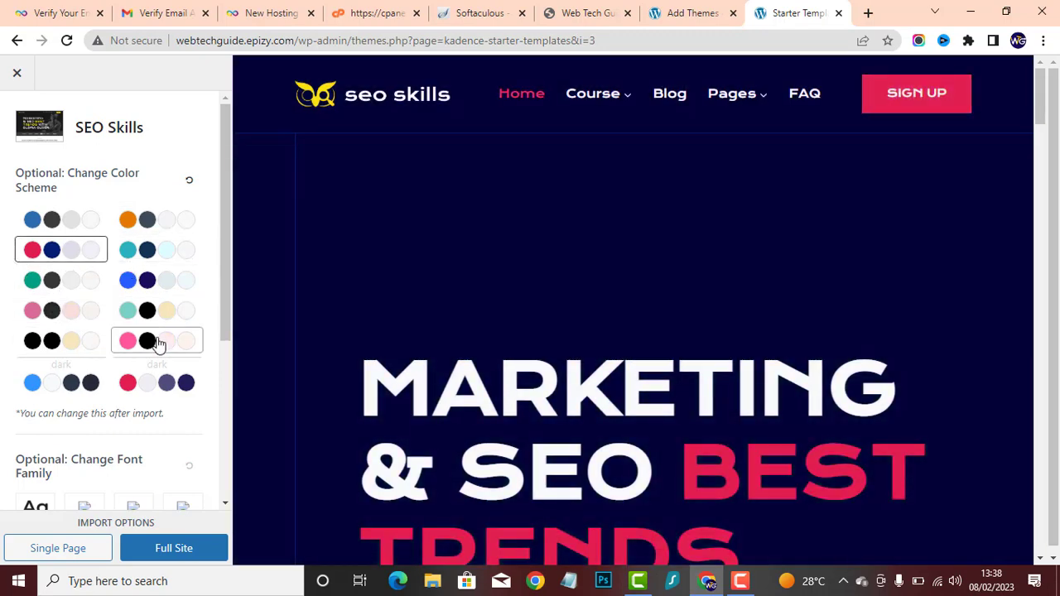
{"action": "left_click", "coordinate": [140, 378]}
{"action": "left_click", "coordinate": [76, 371]}
{"action": "left_click", "coordinate": [165, 218]}
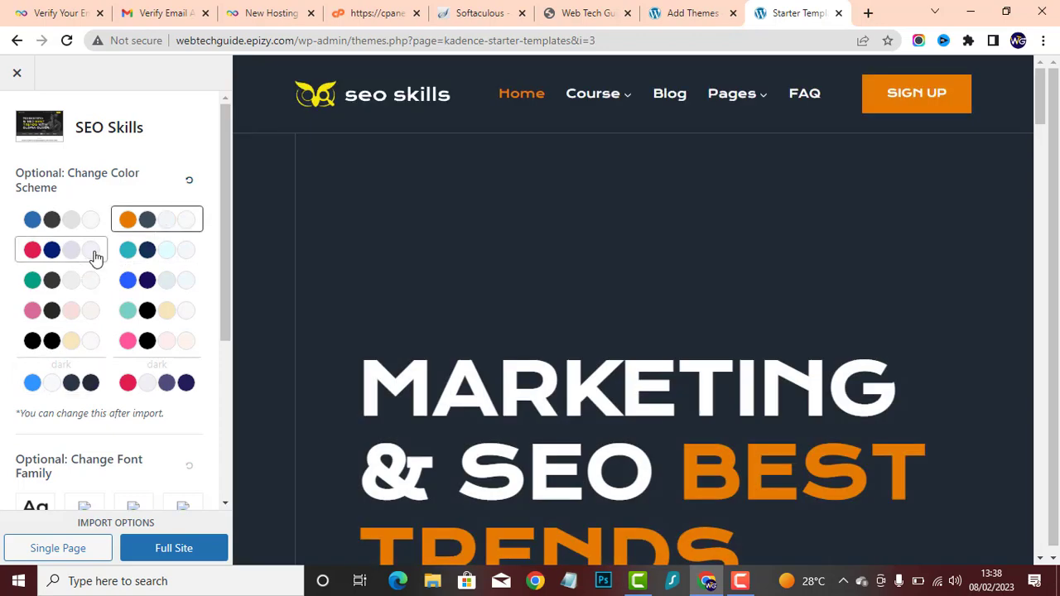
{"action": "left_click", "coordinate": [79, 251]}
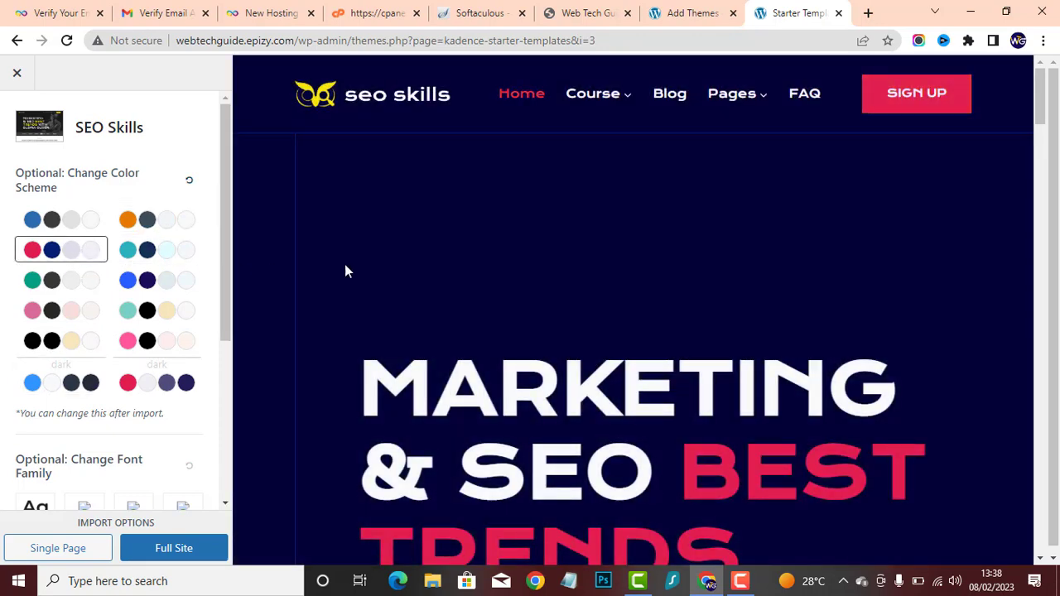
{"action": "left_click", "coordinate": [128, 219]}
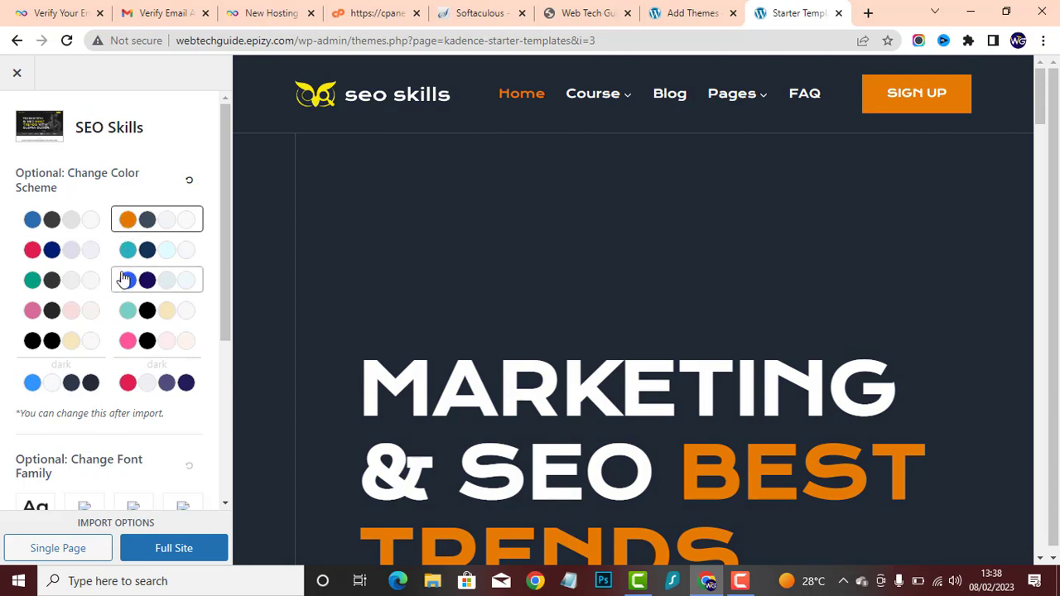
{"action": "left_click", "coordinate": [188, 180]}
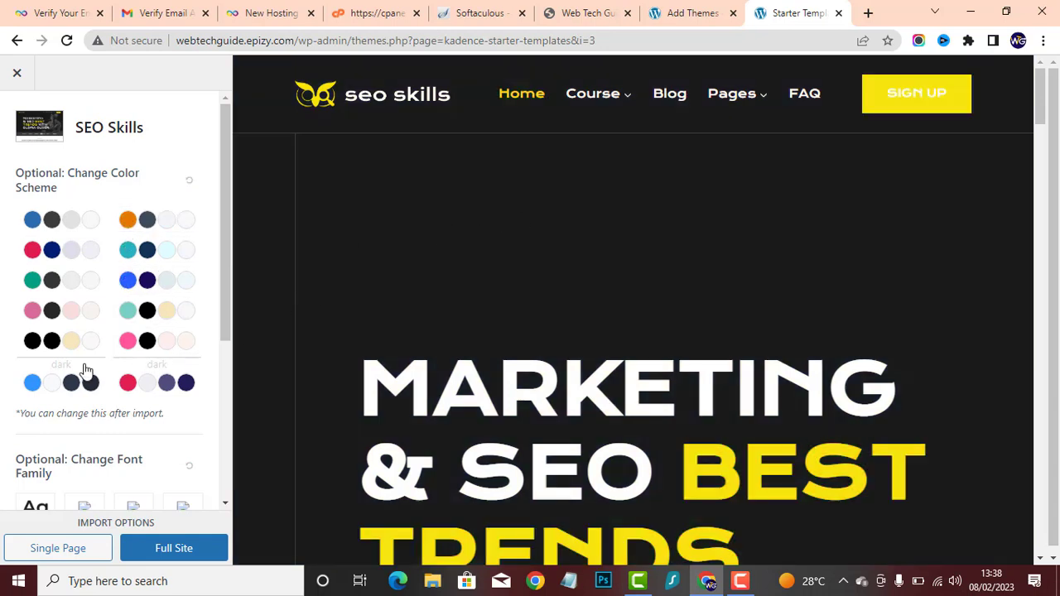
- Import SEO Skills as a full site, accepting the privacy policy and subscribing with the prefilled e-mail
{"action": "scroll", "coordinate": [64, 372], "scroll_direction": "down", "scroll_amount": 3}
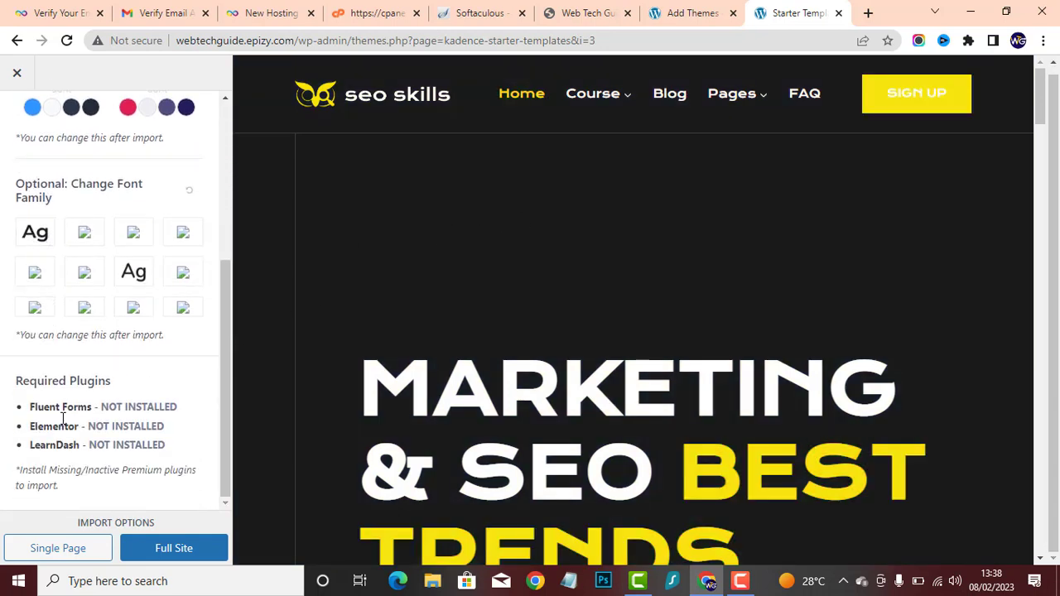
{"action": "left_click", "coordinate": [158, 549]}
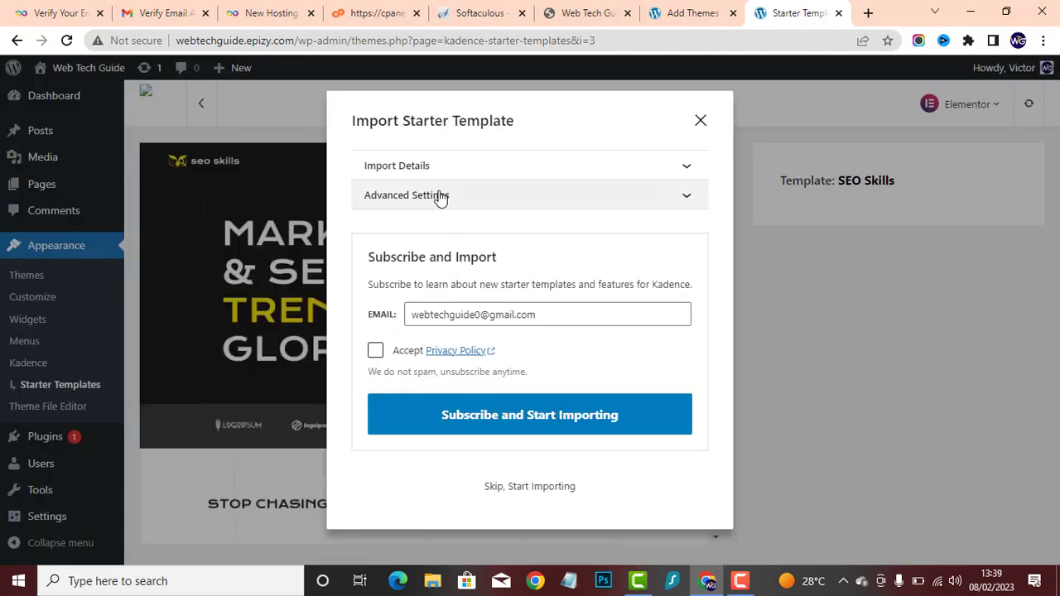
{"action": "left_click", "coordinate": [540, 168]}
{"action": "left_click", "coordinate": [542, 168]}
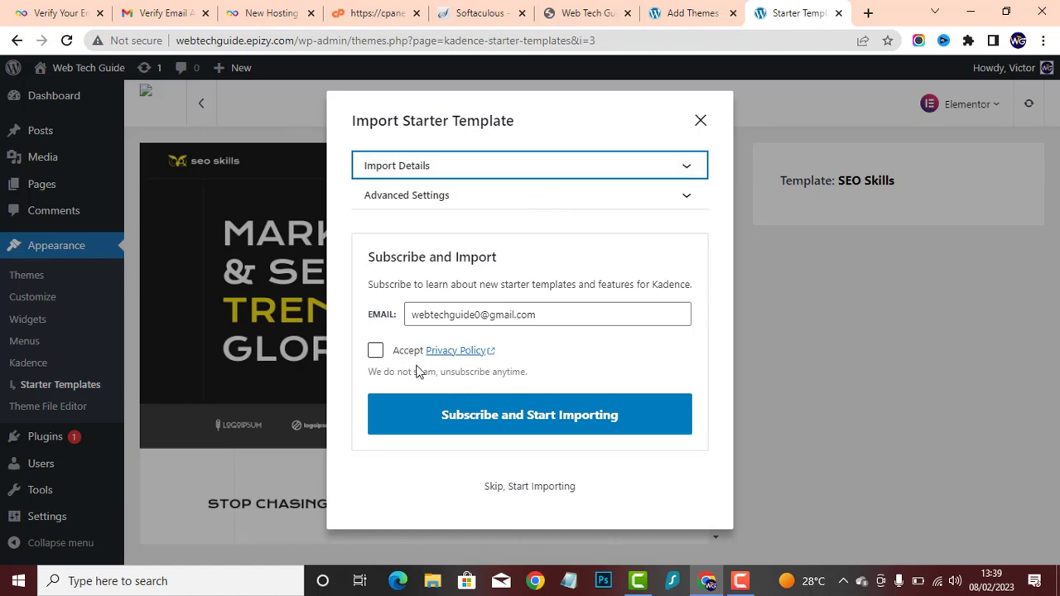
{"action": "left_click", "coordinate": [375, 352]}
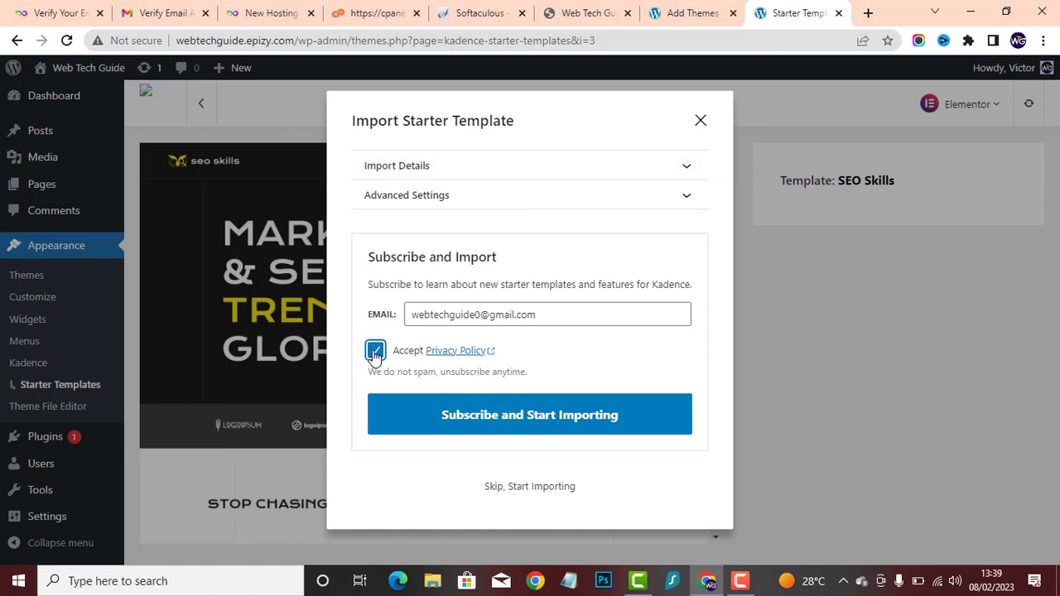
{"action": "left_click", "coordinate": [478, 419]}
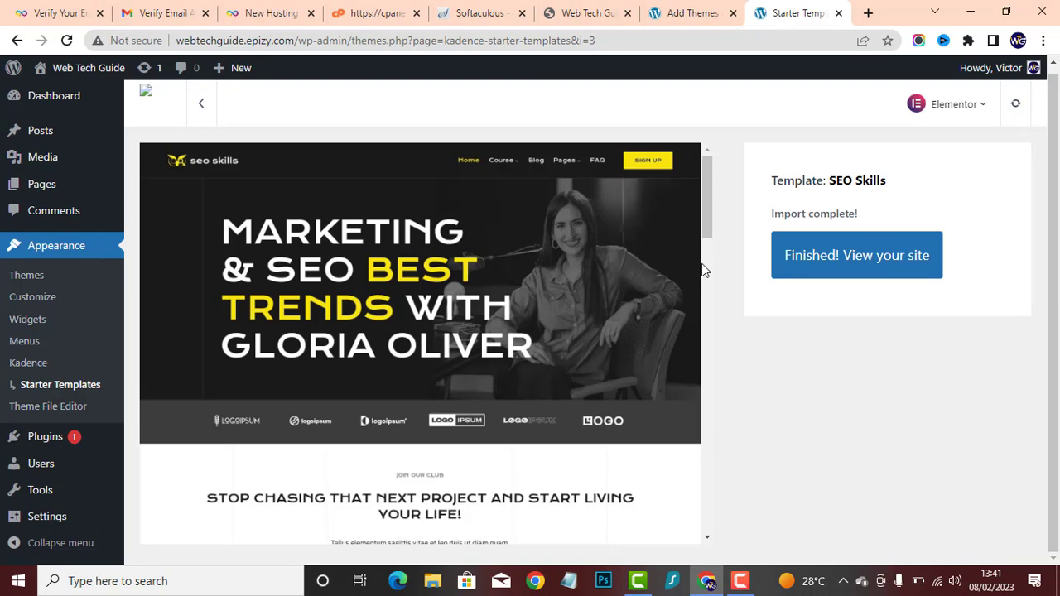
- Check the preview of the imported SEO Skills template and open the finished site
{"action": "scroll", "coordinate": [566, 291], "scroll_direction": "down", "scroll_amount": 4}
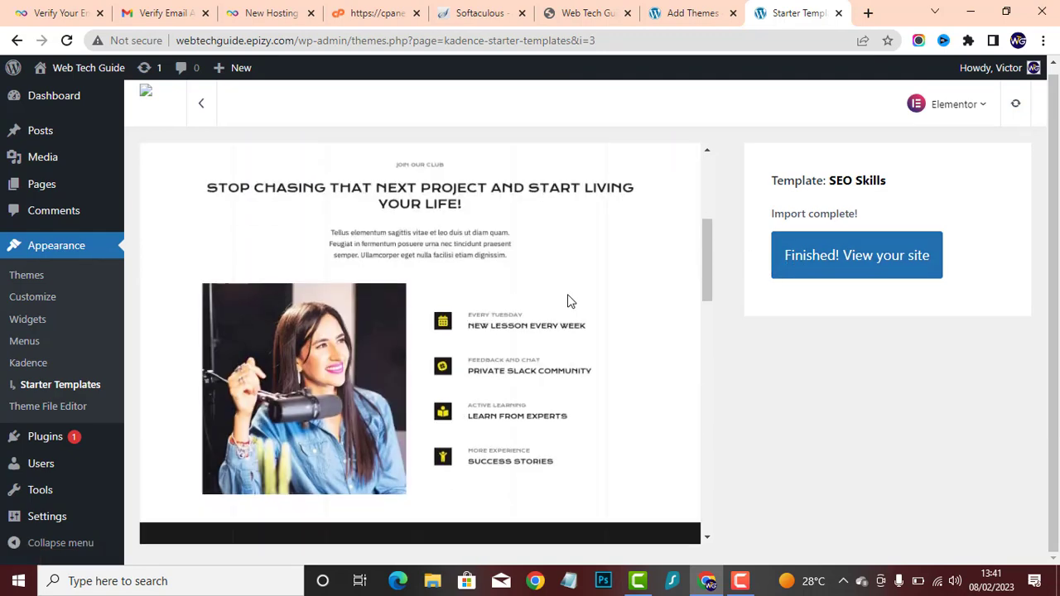
{"action": "scroll", "coordinate": [568, 294], "scroll_direction": "up", "scroll_amount": 3}
{"action": "scroll", "coordinate": [568, 294], "scroll_direction": "up", "scroll_amount": 1}
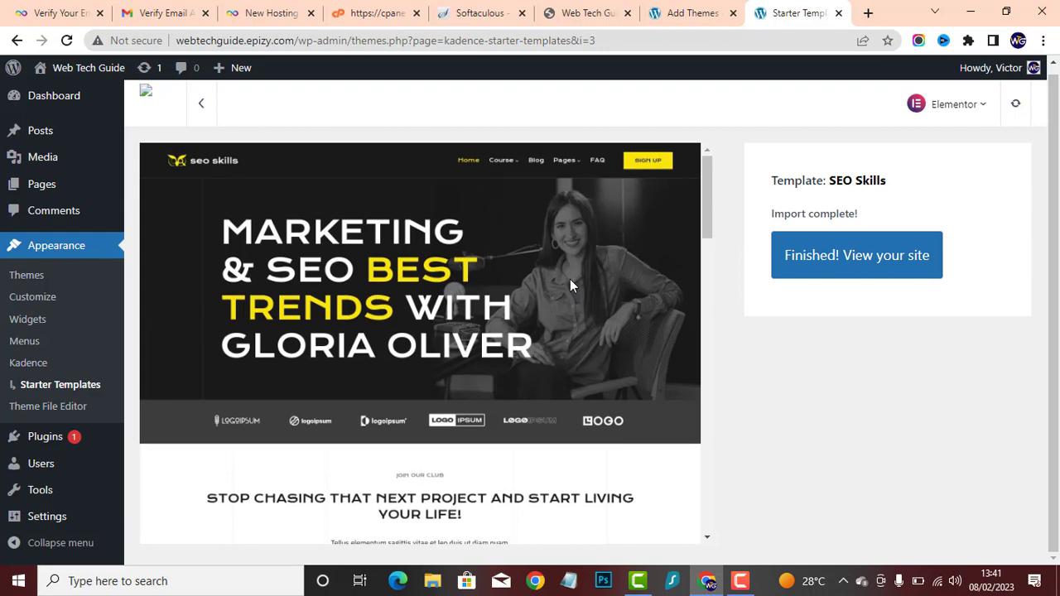
{"action": "left_click", "coordinate": [813, 257]}
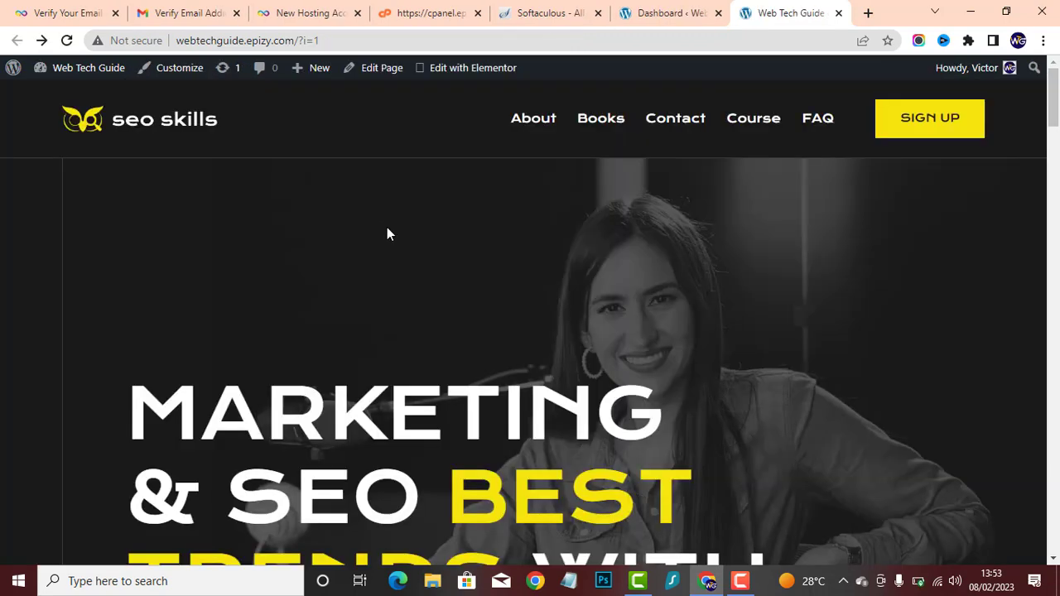
- Examine the published homepage's sections from the hero banner down to the footer
{"action": "scroll", "coordinate": [387, 228], "scroll_direction": "down", "scroll_amount": 8}
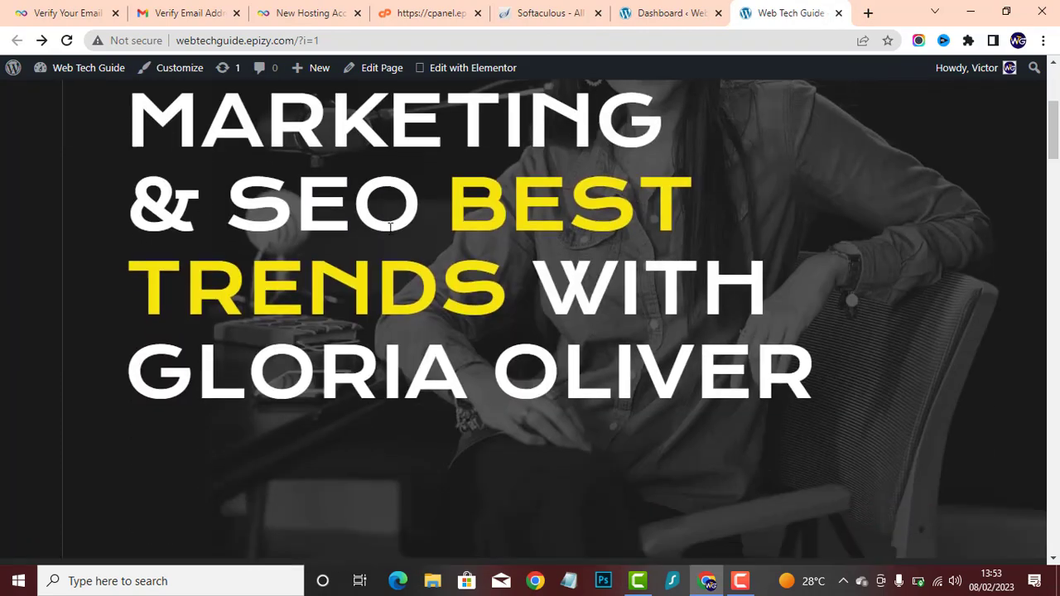
{"action": "scroll", "coordinate": [391, 229], "scroll_direction": "down", "scroll_amount": 10}
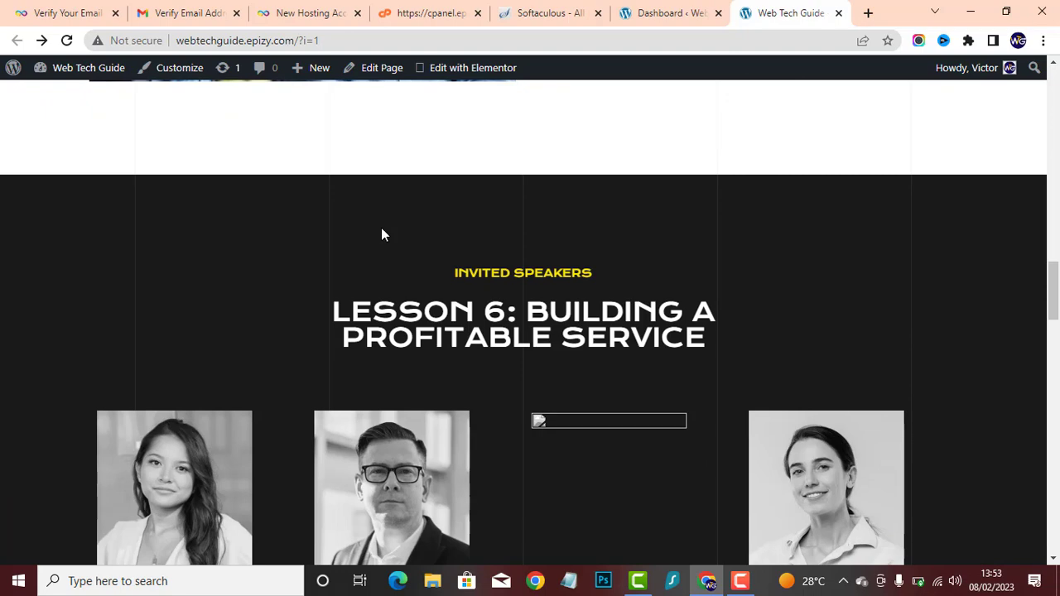
{"action": "scroll", "coordinate": [414, 199], "scroll_direction": "up", "scroll_amount": 9}
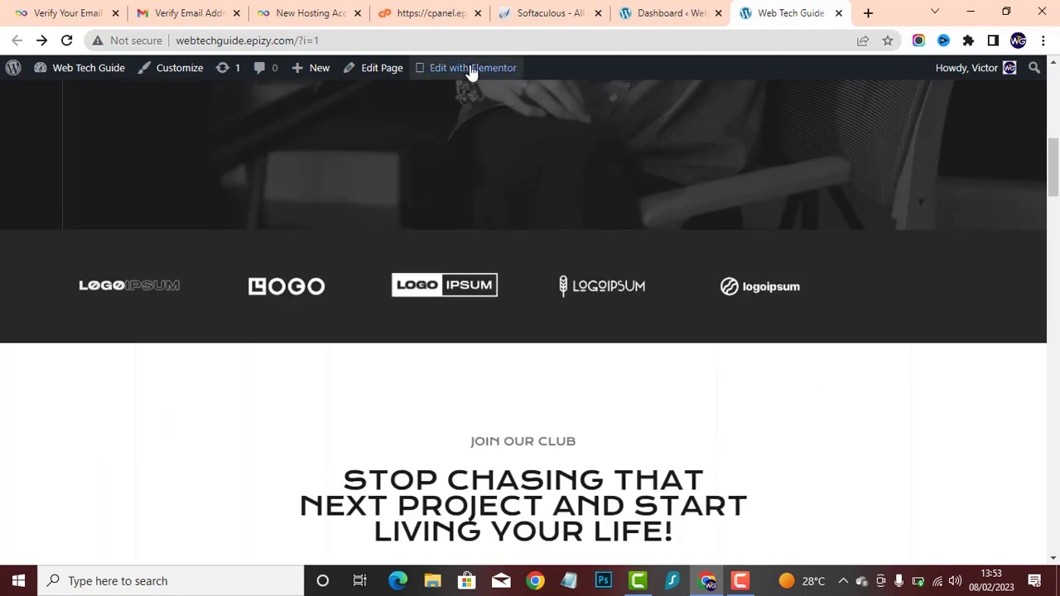
{"action": "mouse_move", "coordinate": [469, 82]}
{"action": "scroll", "coordinate": [462, 310], "scroll_direction": "down", "scroll_amount": 5}
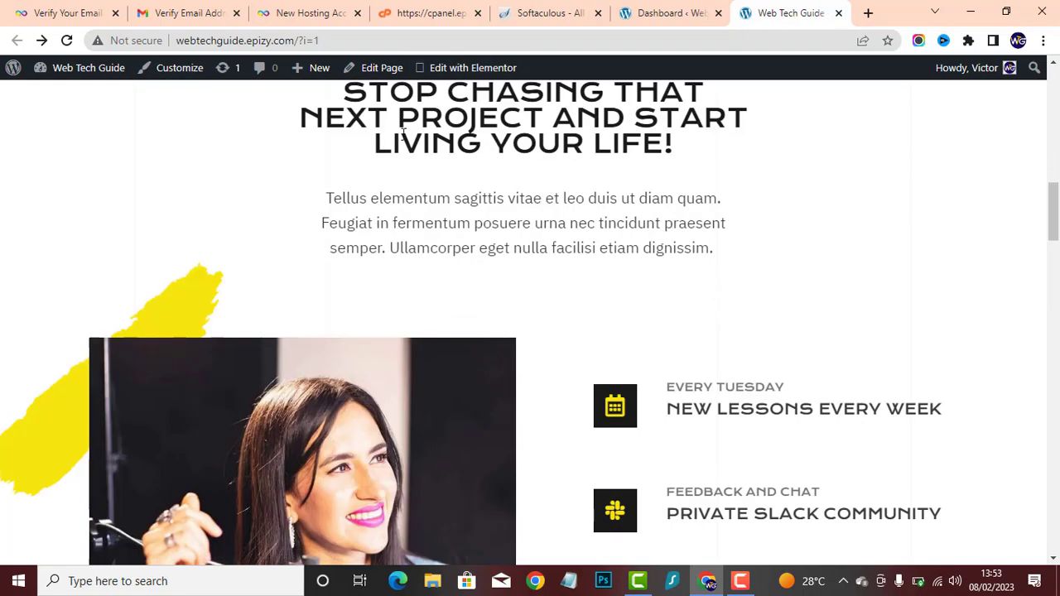
{"action": "scroll", "coordinate": [541, 276], "scroll_direction": "down", "scroll_amount": 5}
{"action": "scroll", "coordinate": [427, 325], "scroll_direction": "down", "scroll_amount": 10}
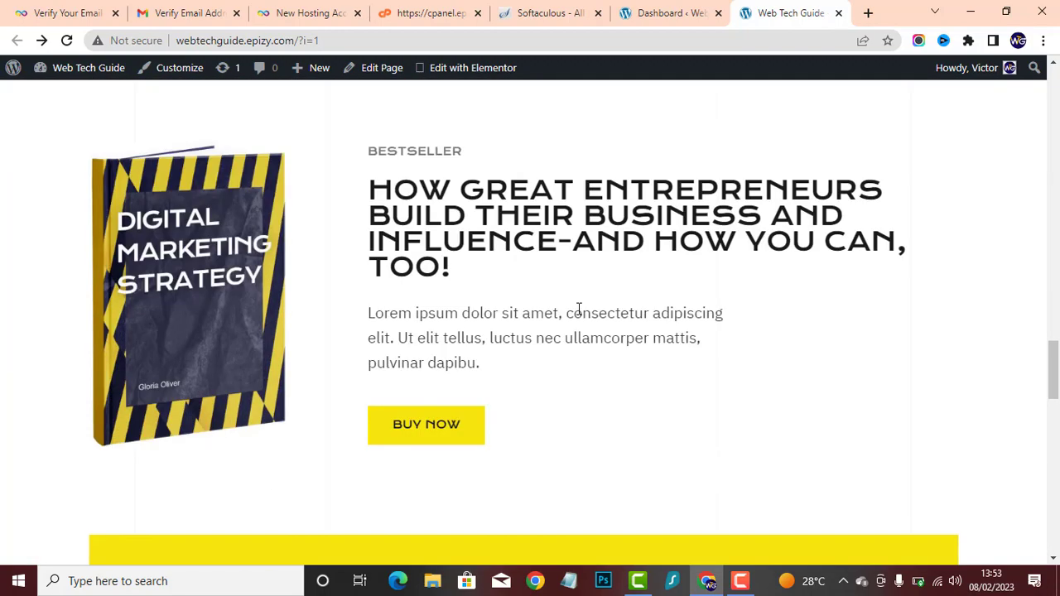
{"action": "scroll", "coordinate": [524, 337], "scroll_direction": "down", "scroll_amount": 10}
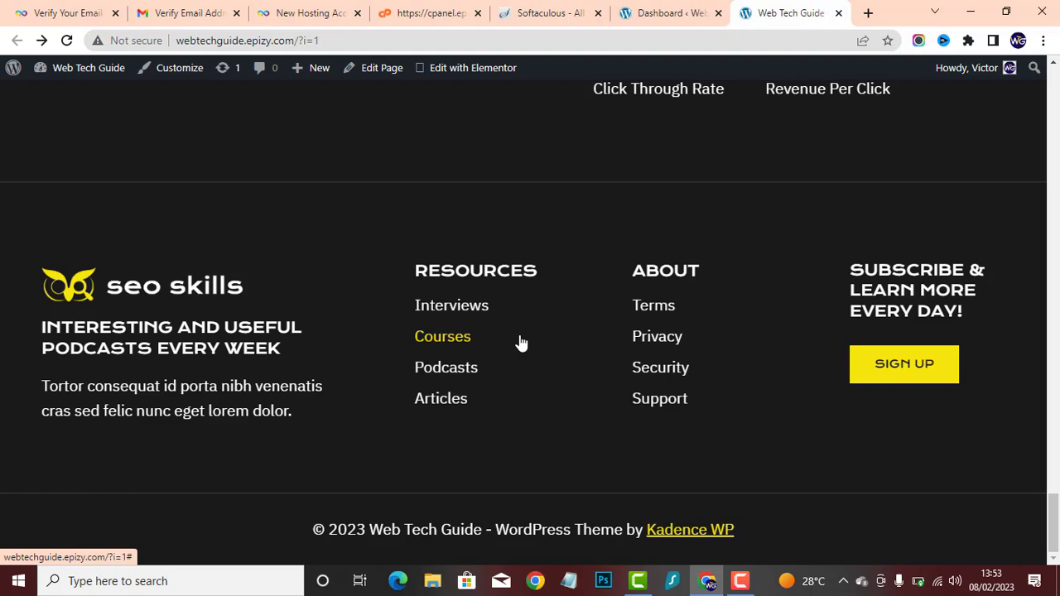
{"action": "scroll", "coordinate": [542, 296], "scroll_direction": "up", "scroll_amount": 10}
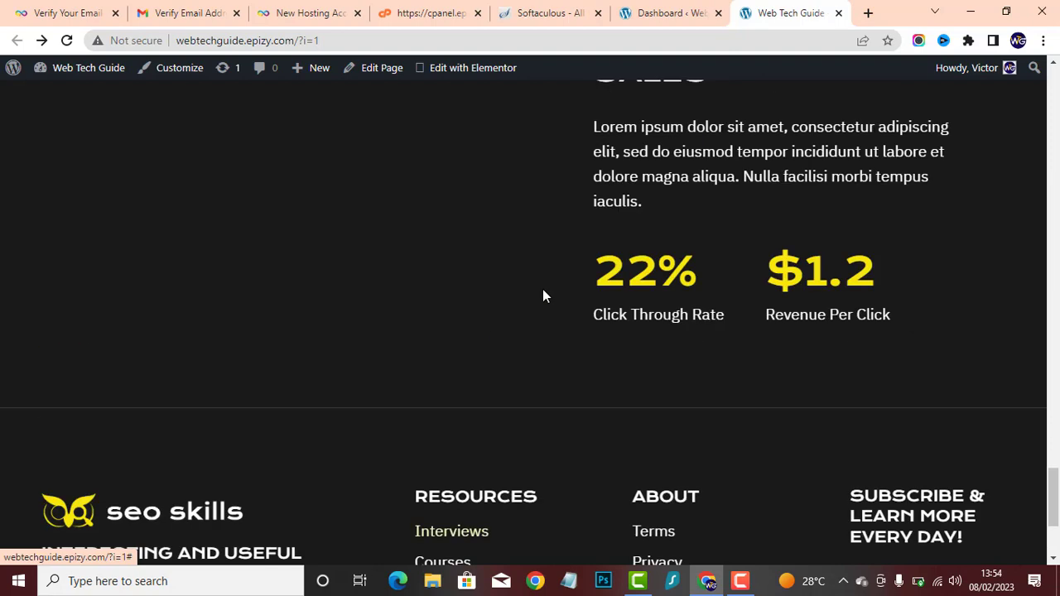
{"action": "scroll", "coordinate": [546, 302], "scroll_direction": "up", "scroll_amount": 10}
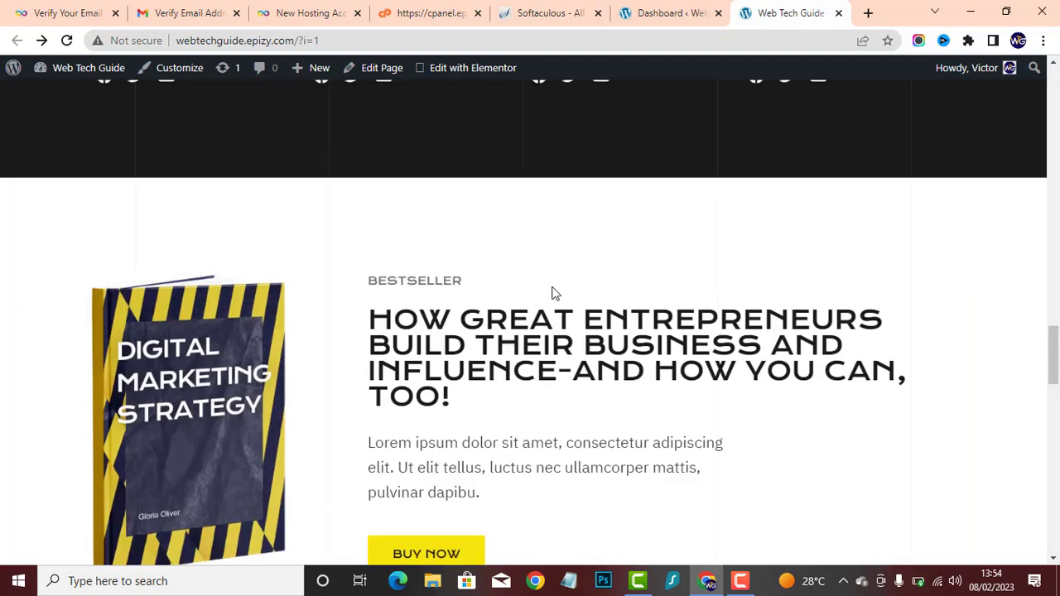